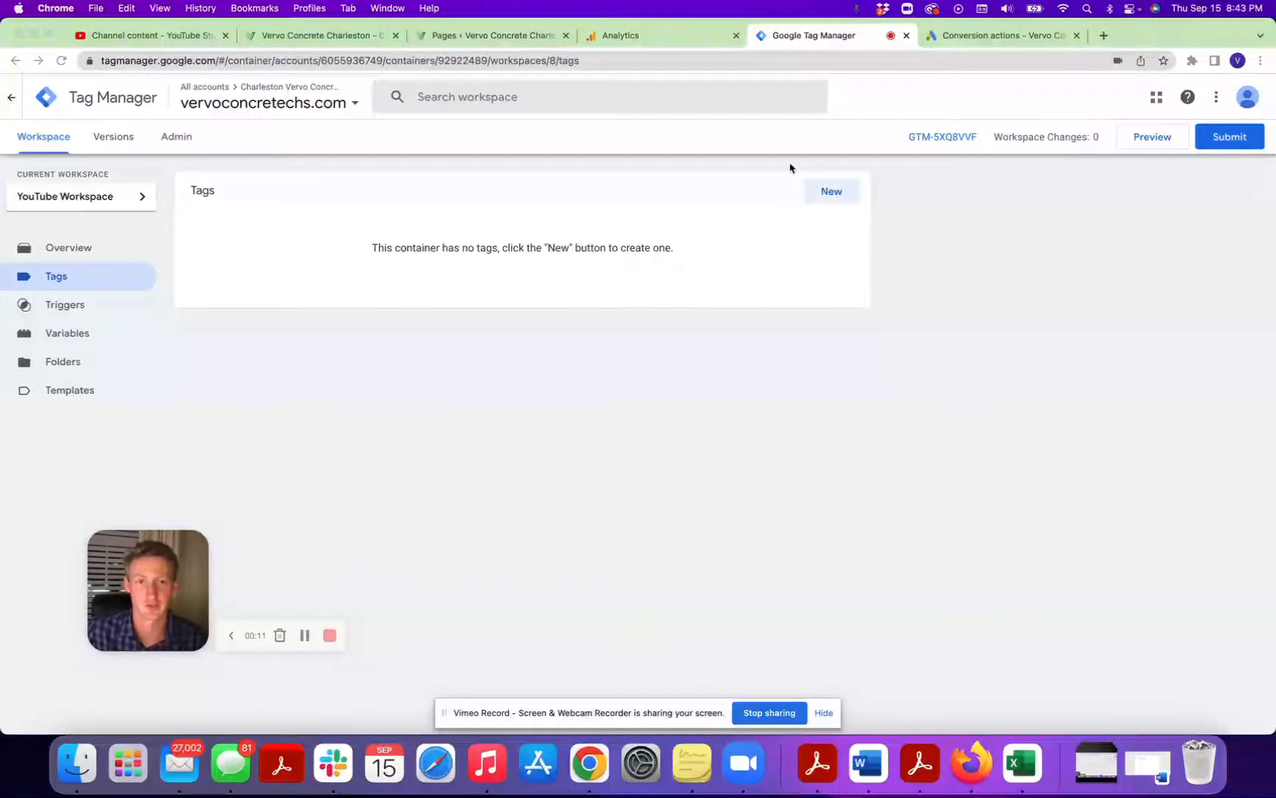
Create a new tag named "GA4 - Config" with the tag type Google Analytics: GA4 Configuration.
left_click(77, 248)
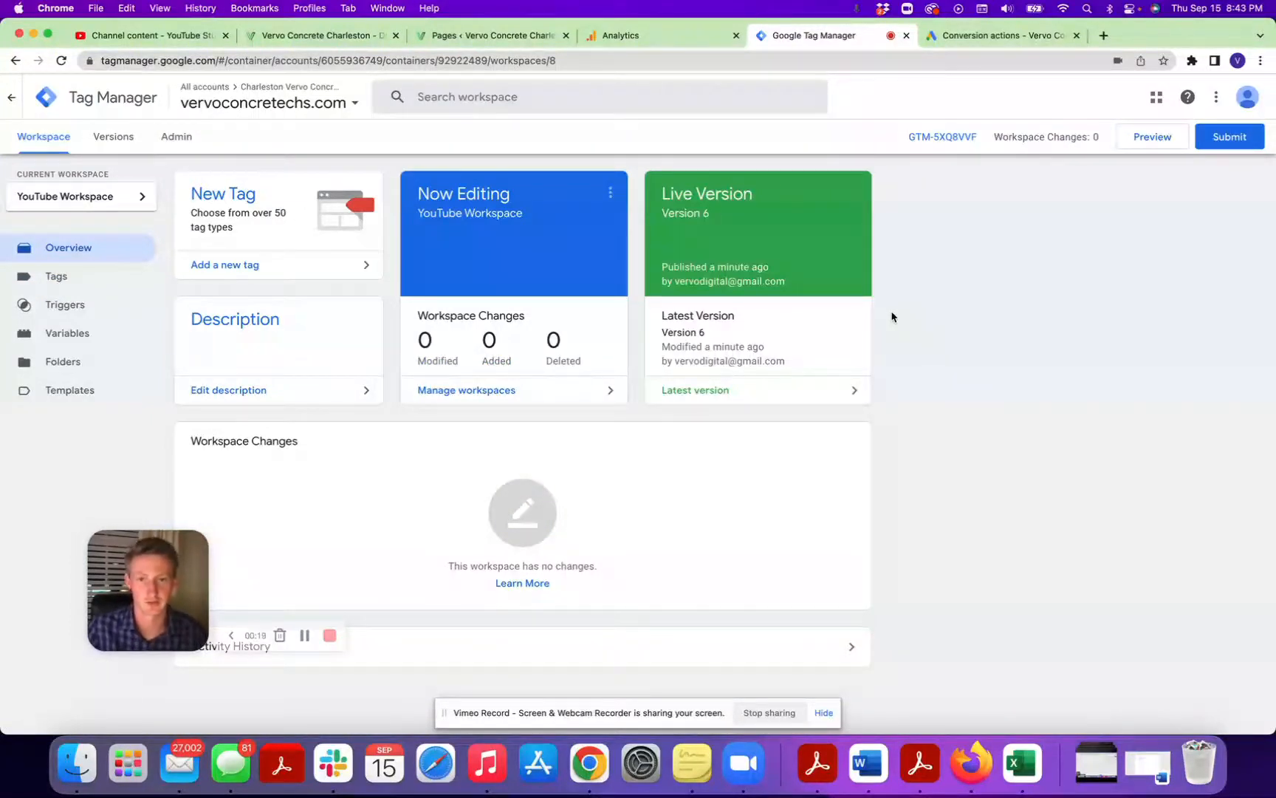
left_click(116, 286)
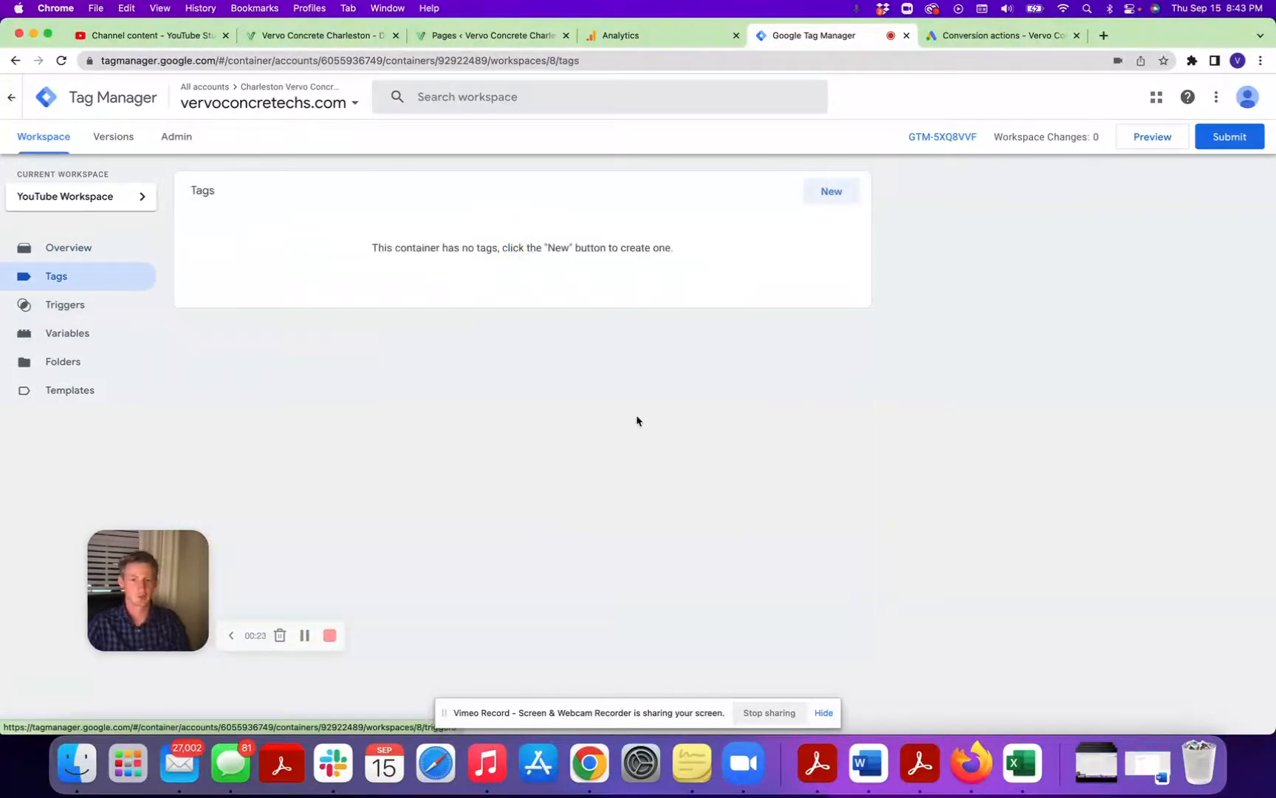
left_click(849, 194)
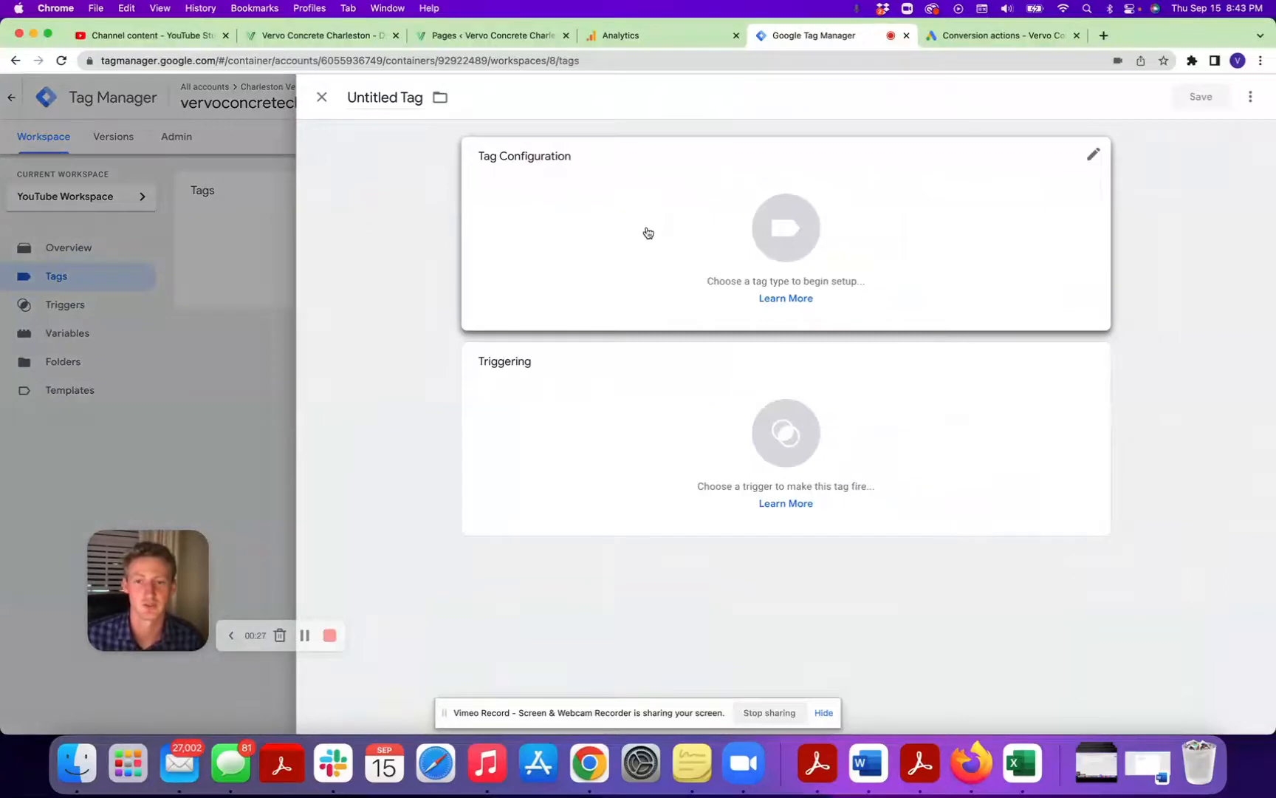
left_click(415, 98)
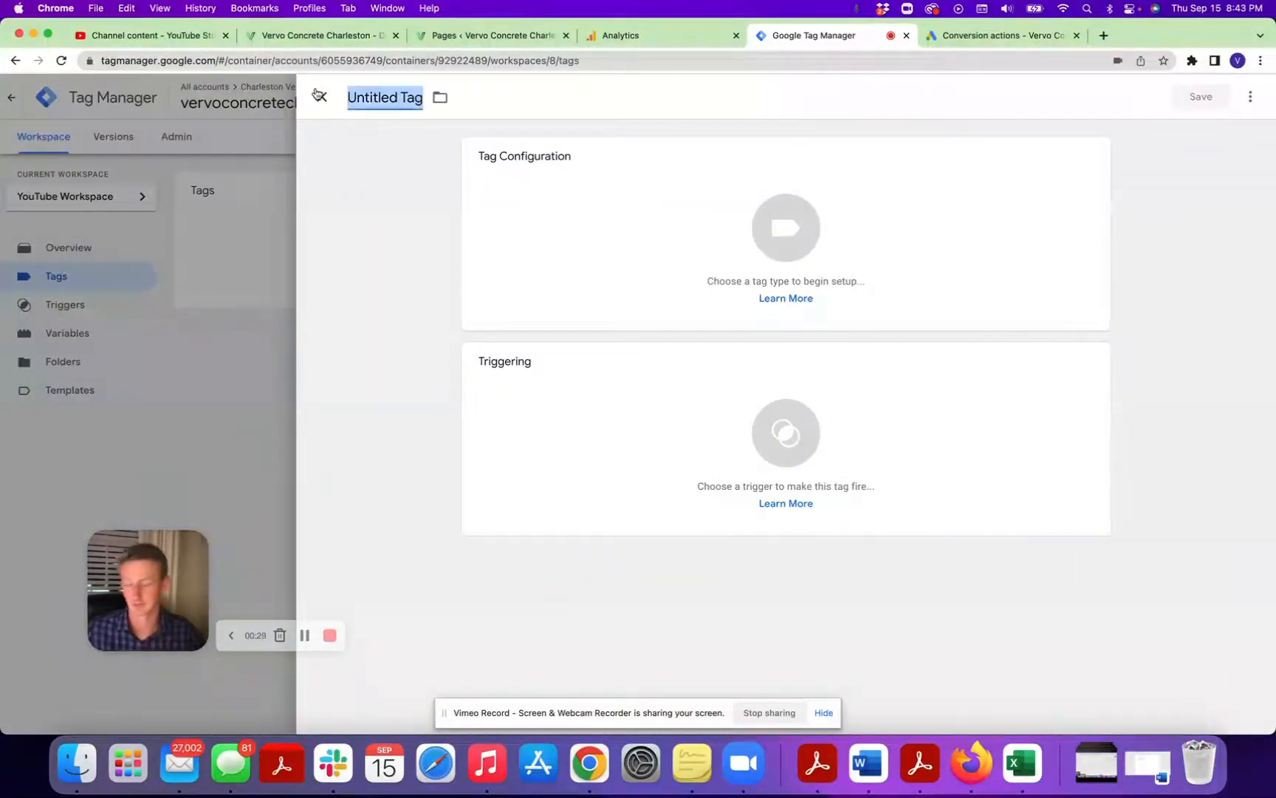
key("BackSpace")
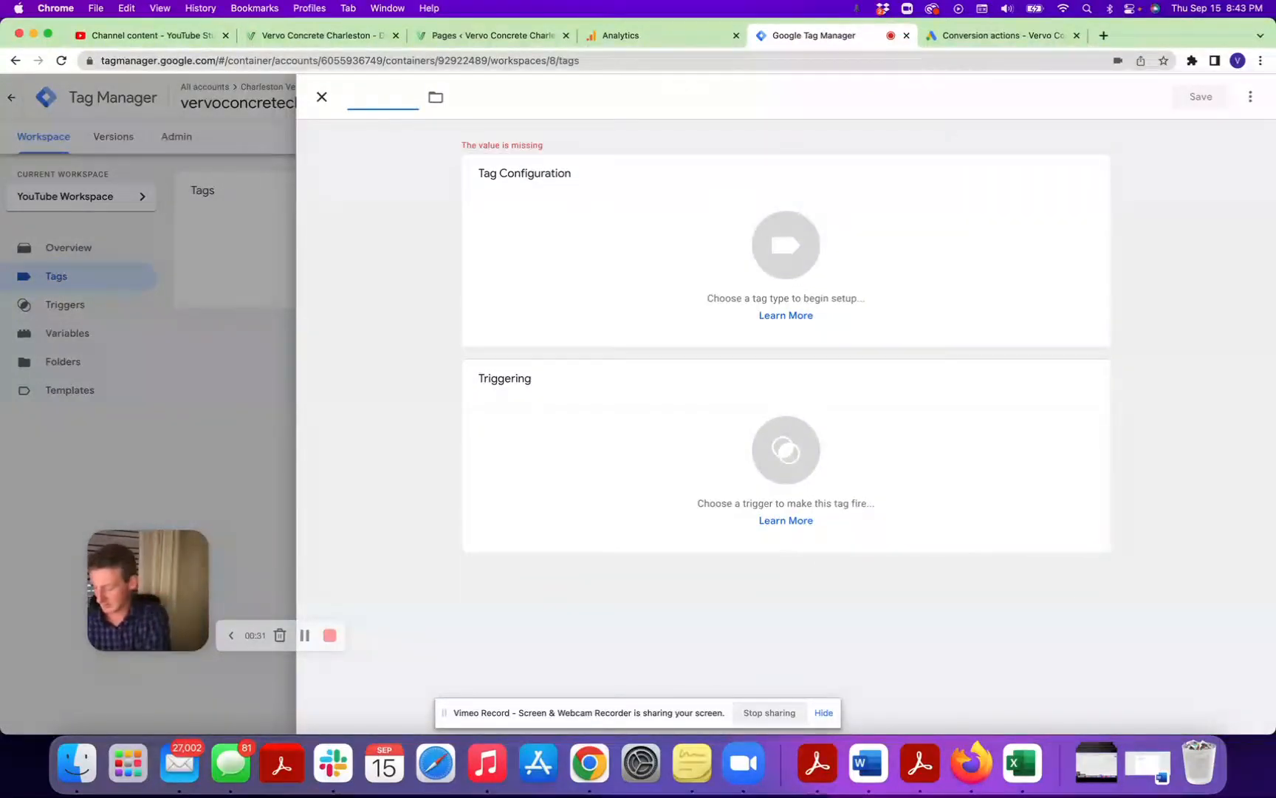
type("GA4 -0")
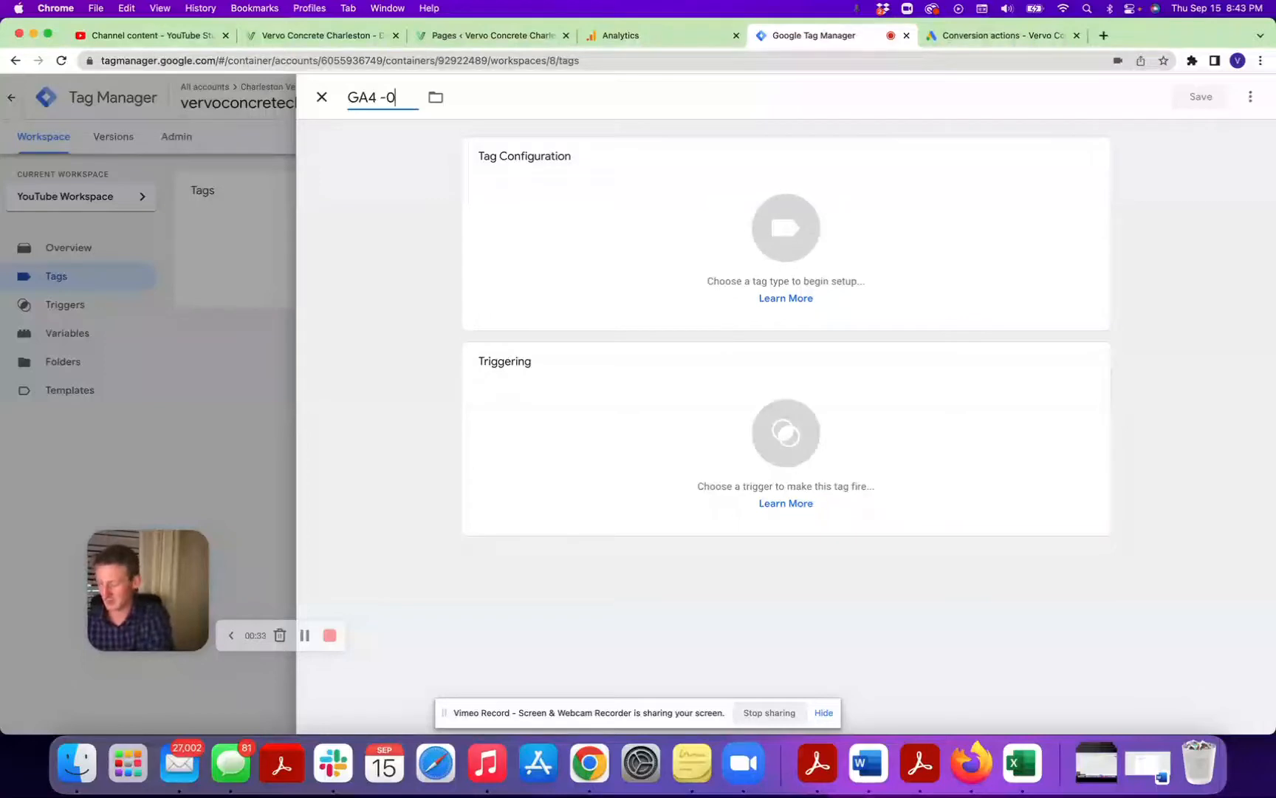
key("BackSpace")
type(" Config")
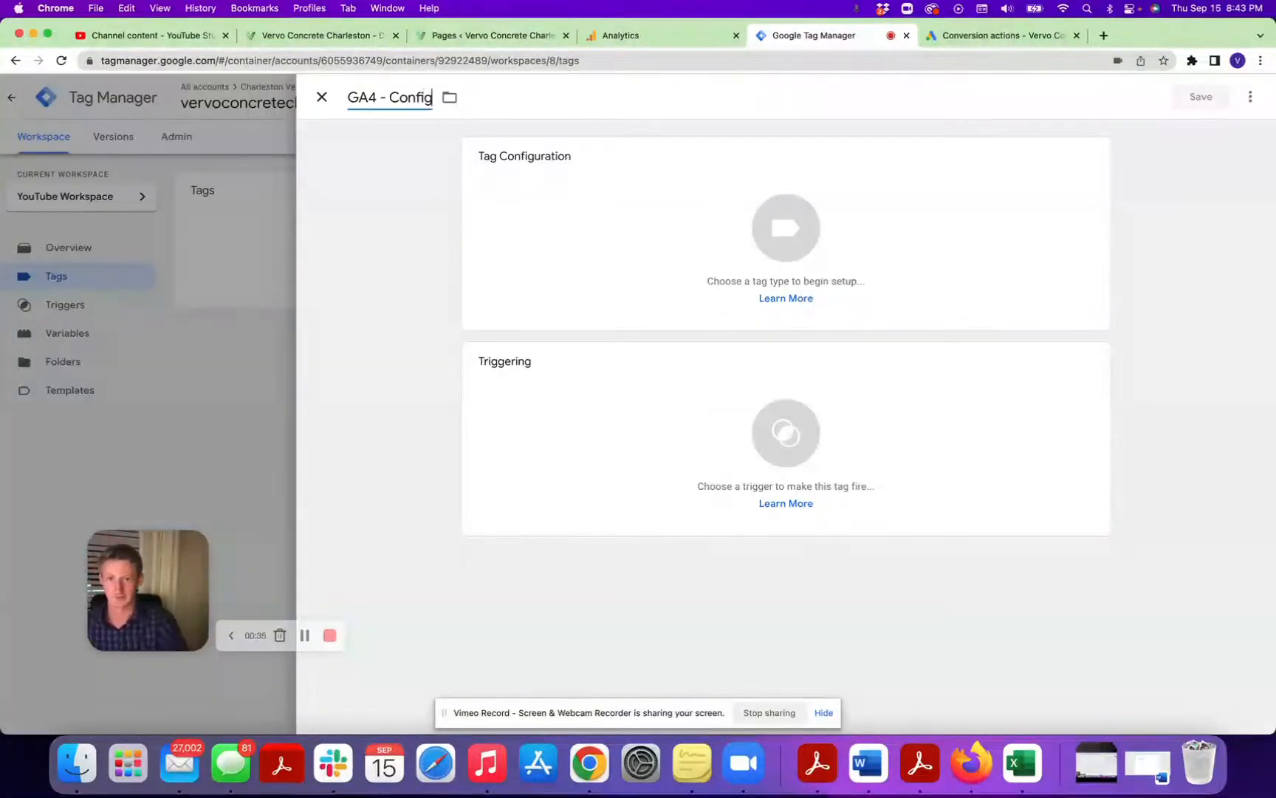
left_click(774, 222)
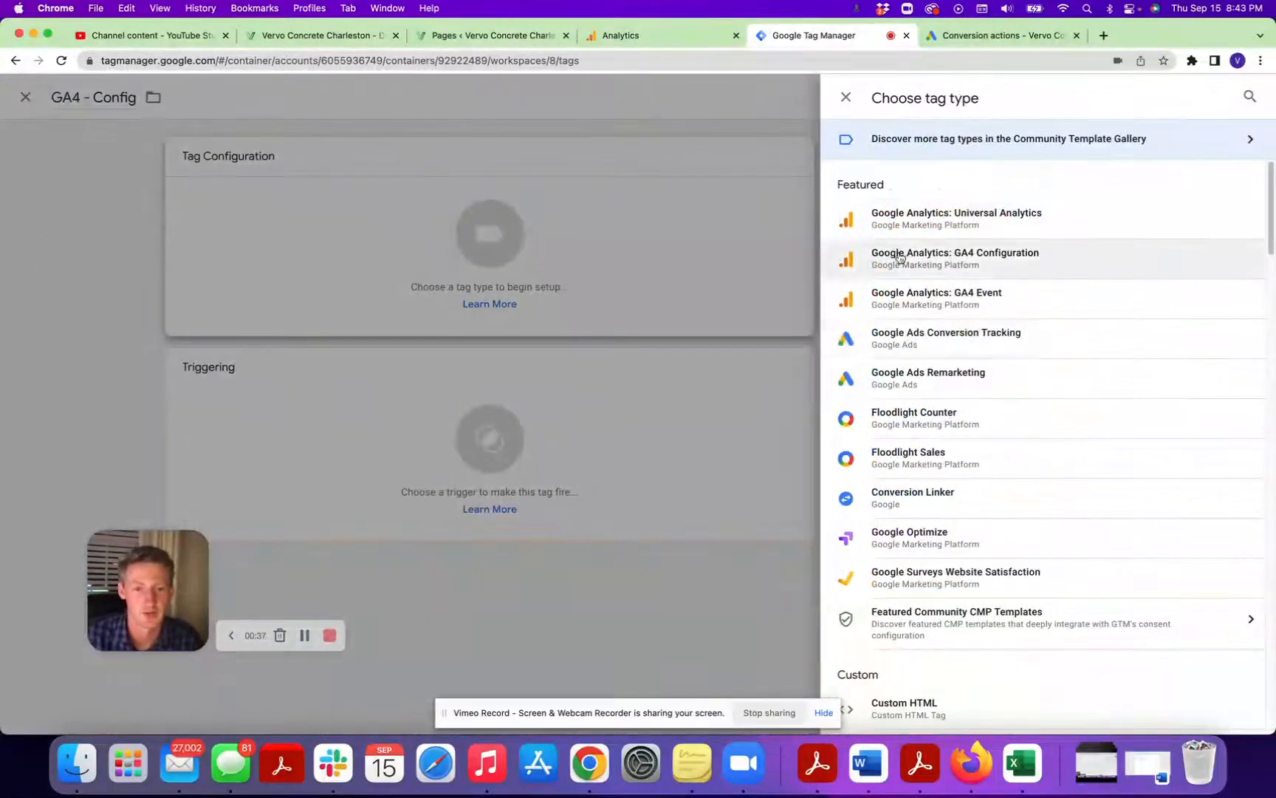
left_click(979, 267)
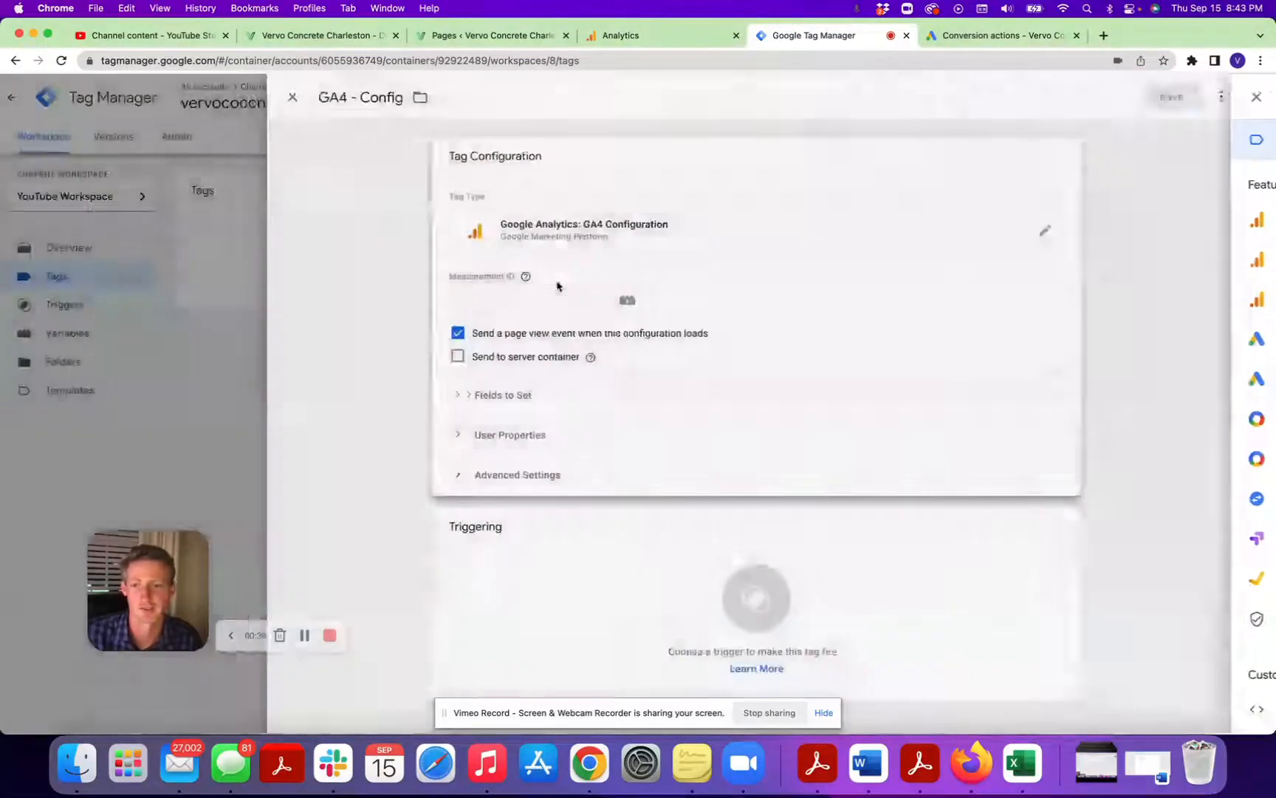
Copy the Measurement ID from the vervoconcretechs.com web data stream in Google Analytics into the configuration tag in Tag Manager.
left_click(551, 302)
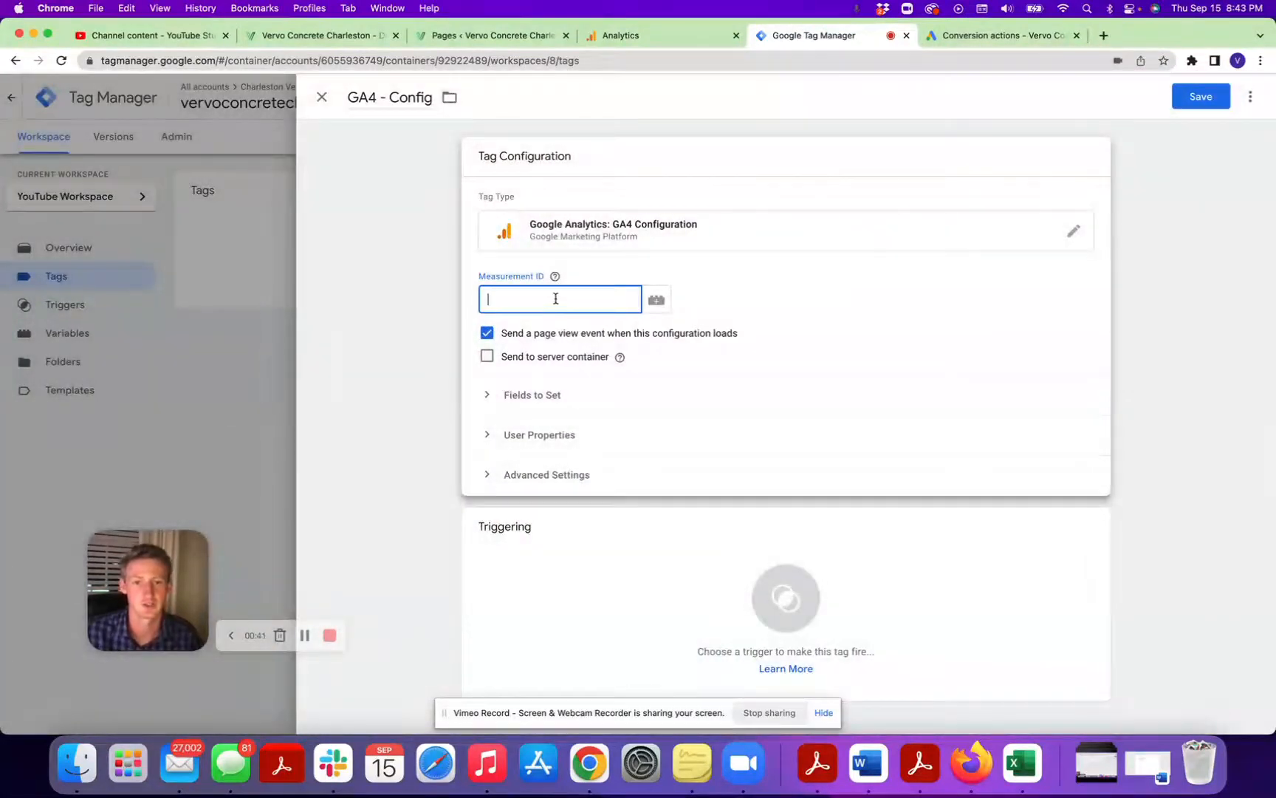
left_click(622, 37)
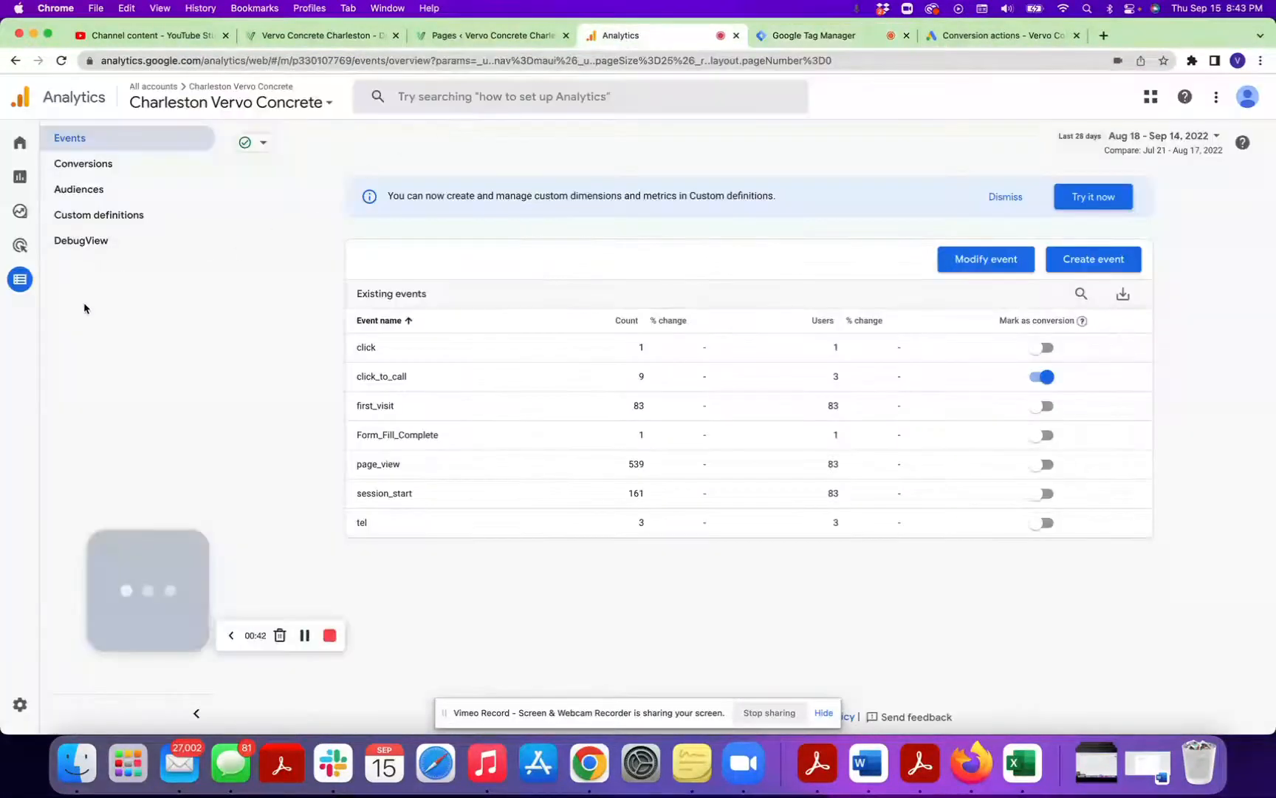
mouse_move(18, 660)
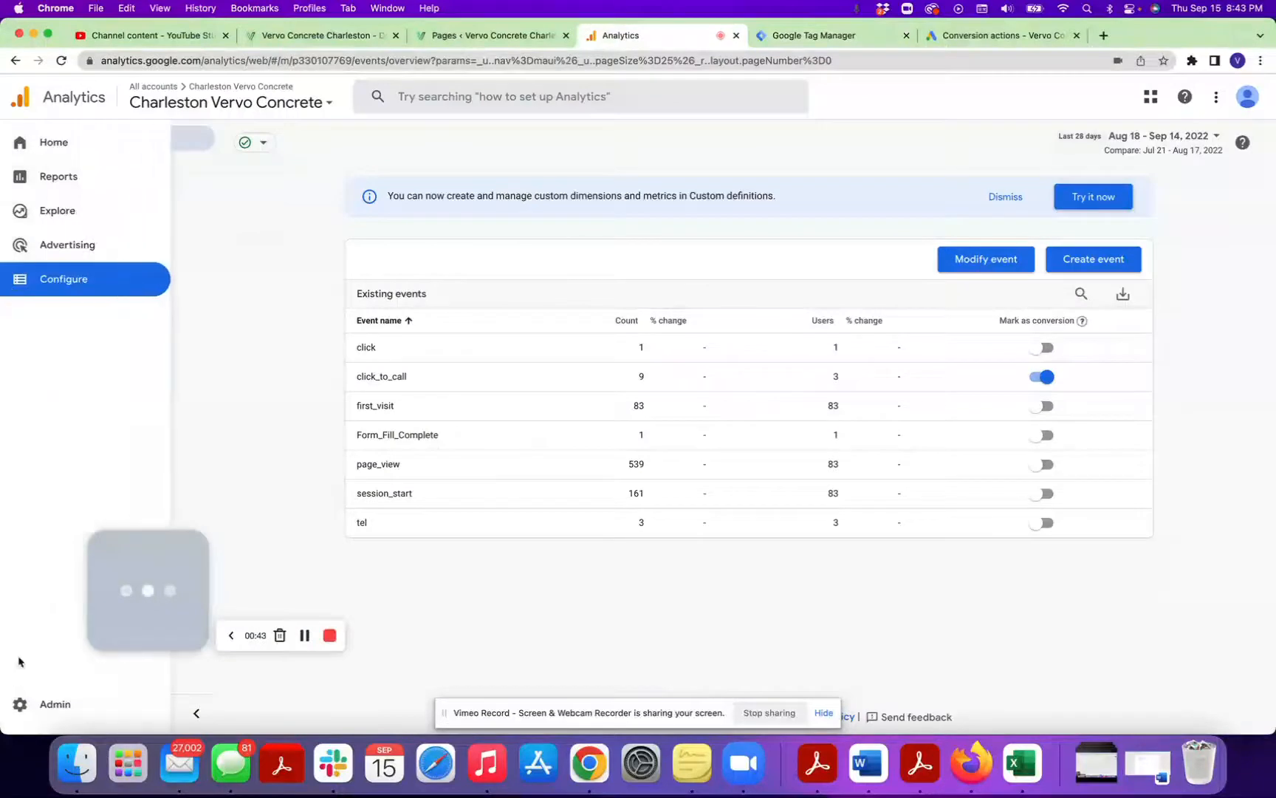
left_click(22, 708)
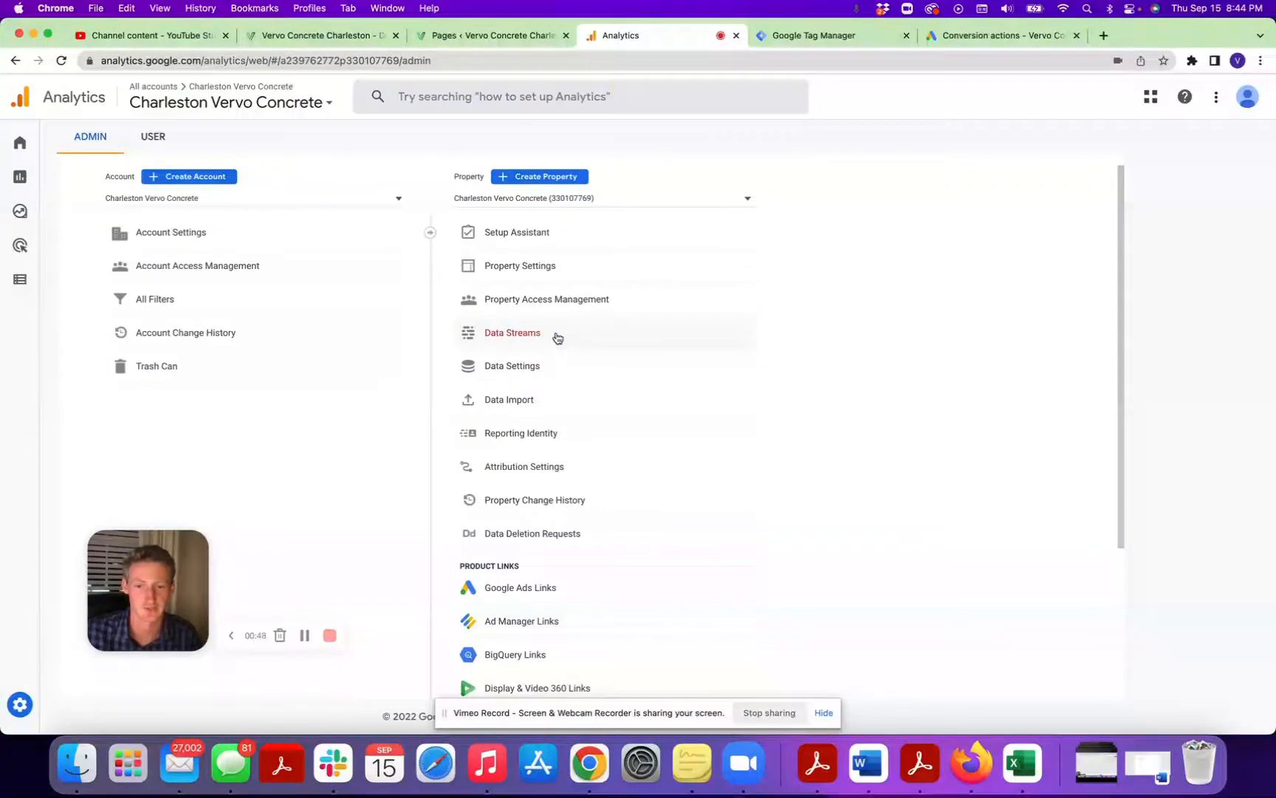
left_click(555, 334)
left_click(825, 287)
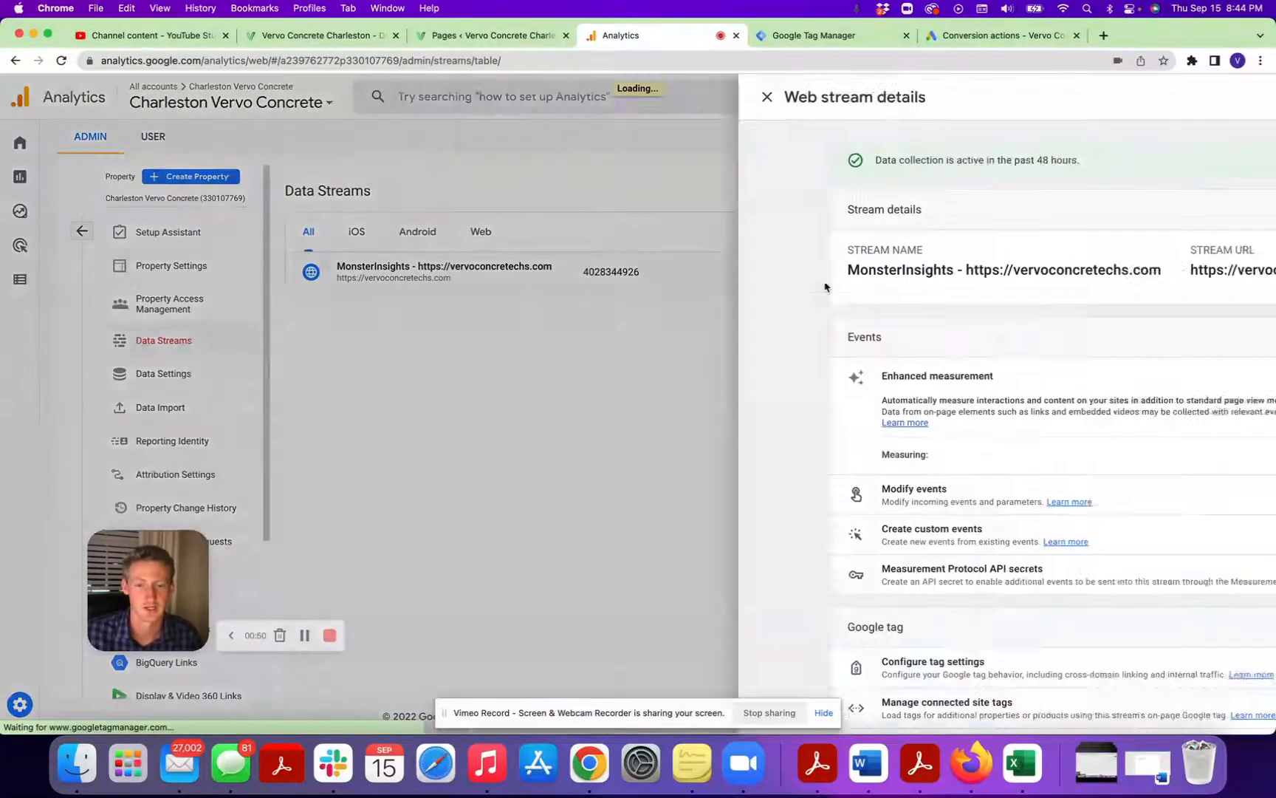
left_click_drag(1020, 270, 1114, 273)
key("super+c")
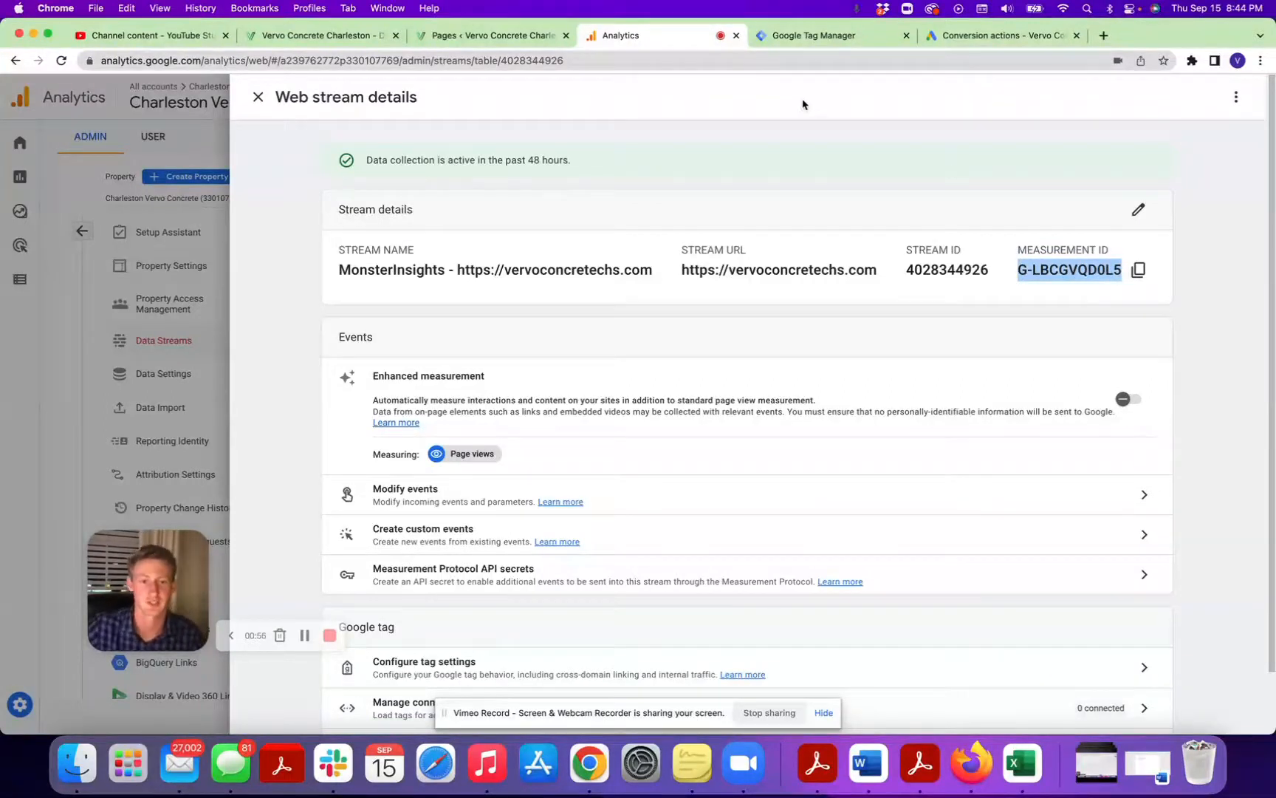
left_click(799, 43)
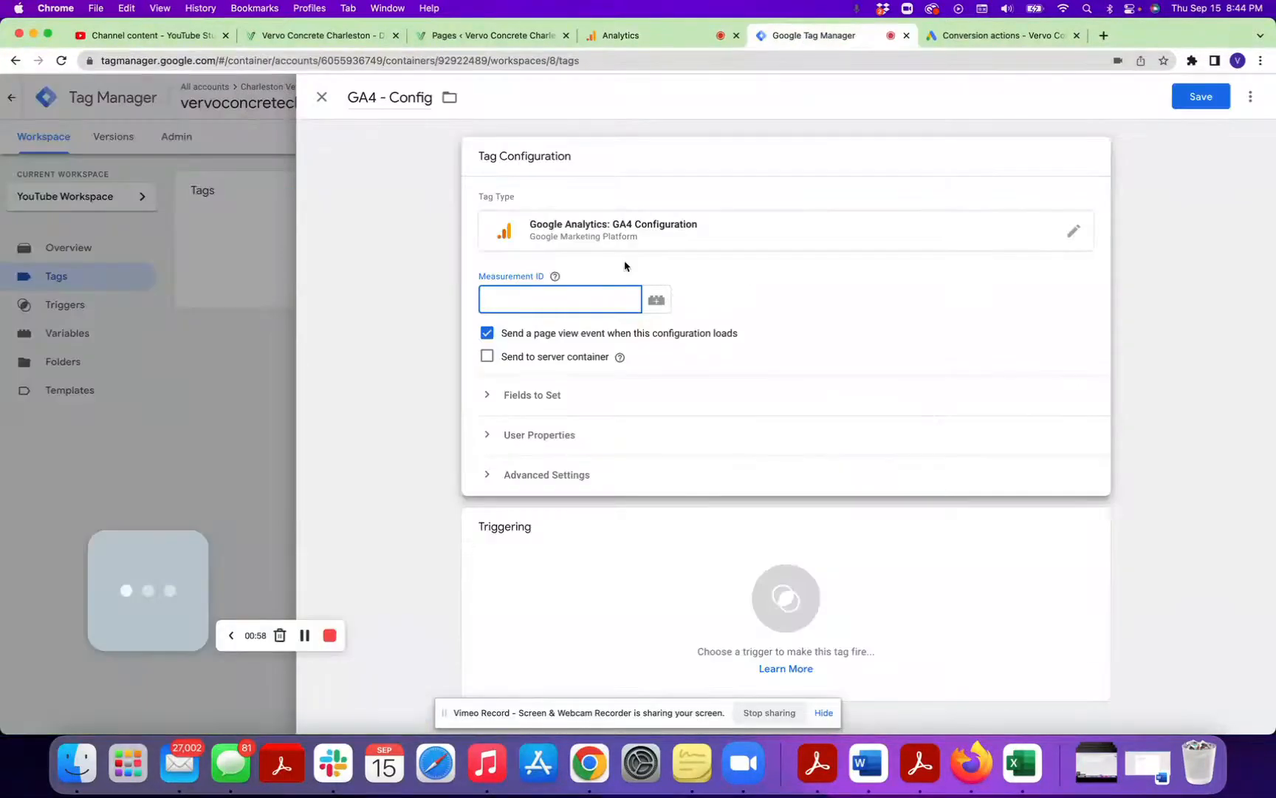
key("super+v")
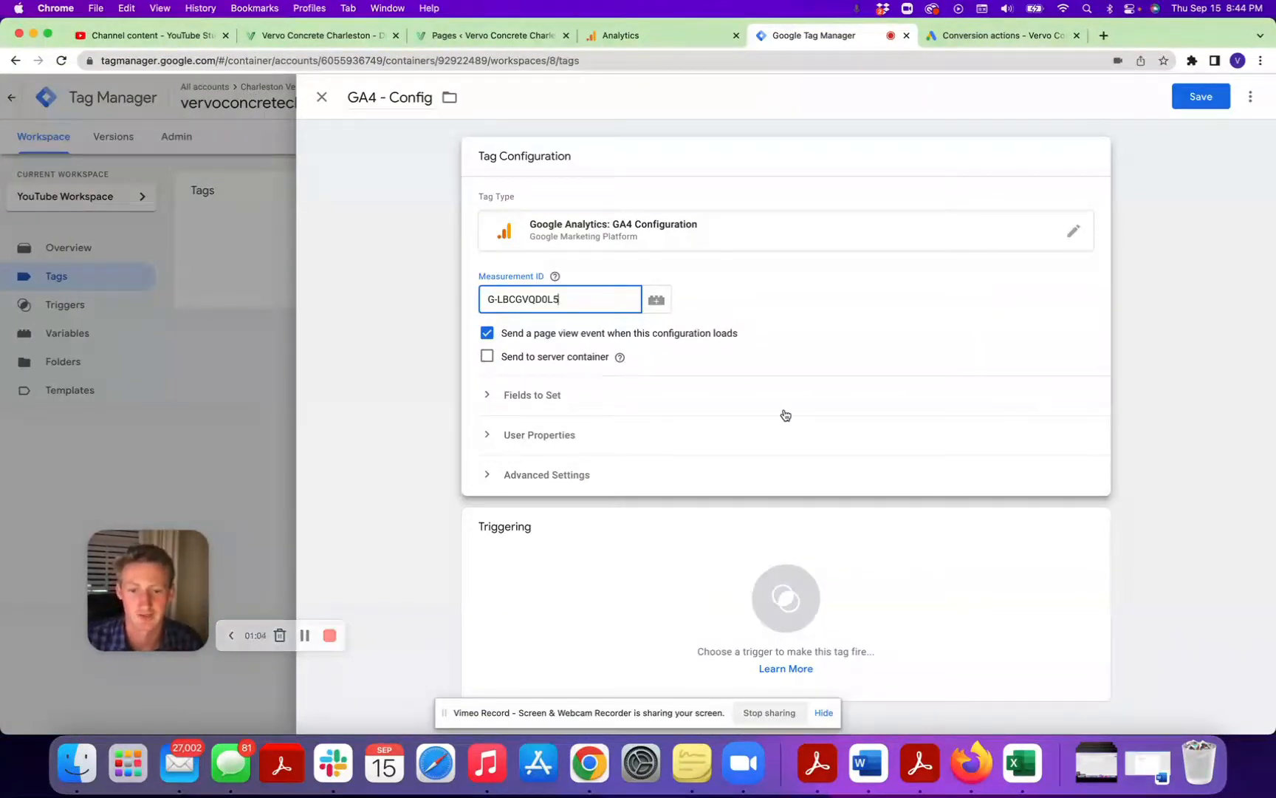
Assign the All Pages trigger to the GA4 - Config tag and save the tag.
left_click(604, 557)
left_click(404, 171)
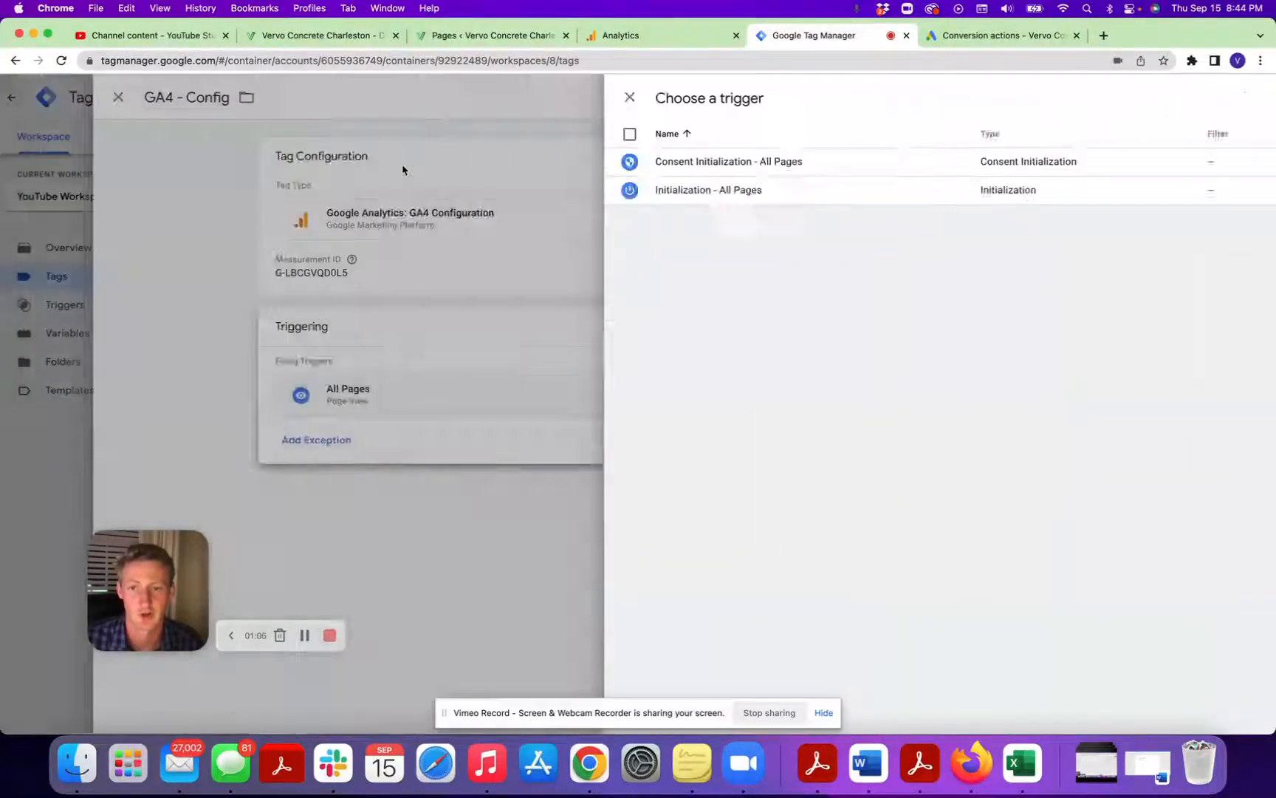
left_click(1200, 96)
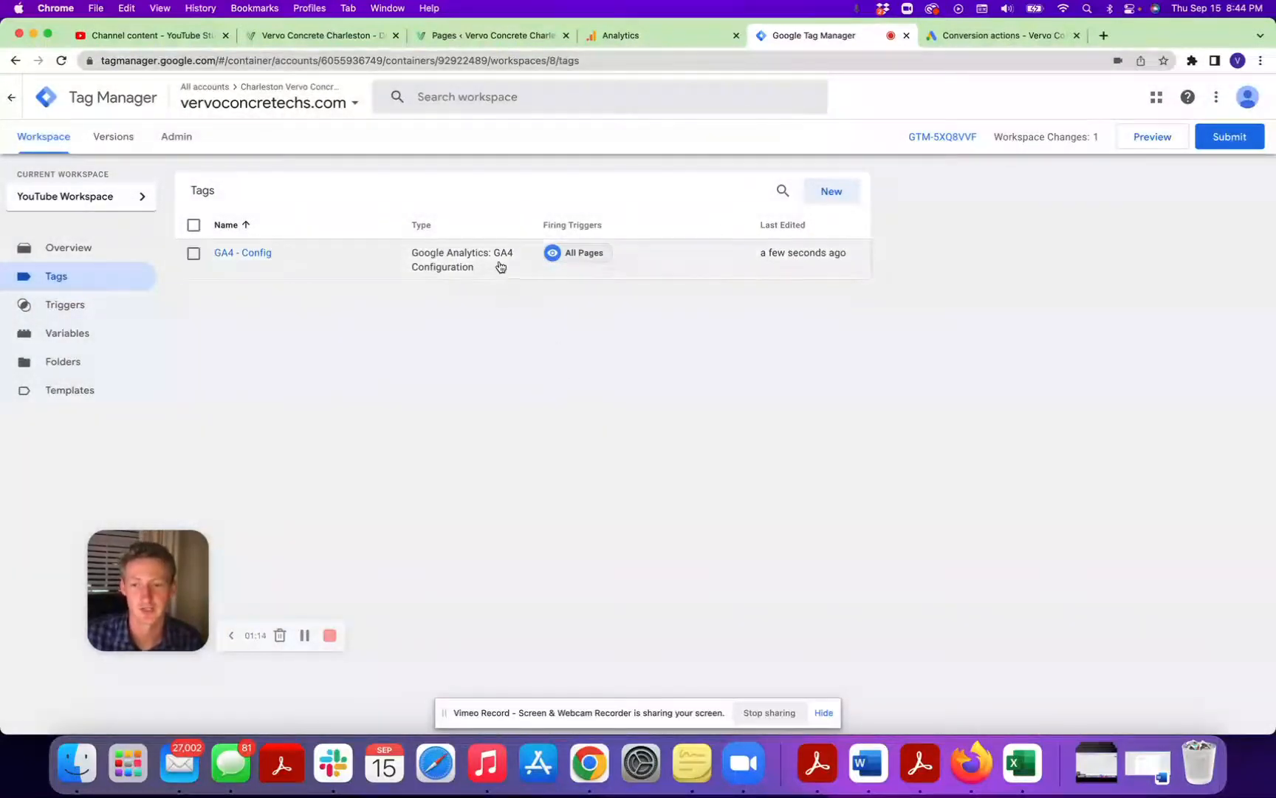
Close the web stream details in Google Analytics and return to Tag Manager.
left_click(681, 39)
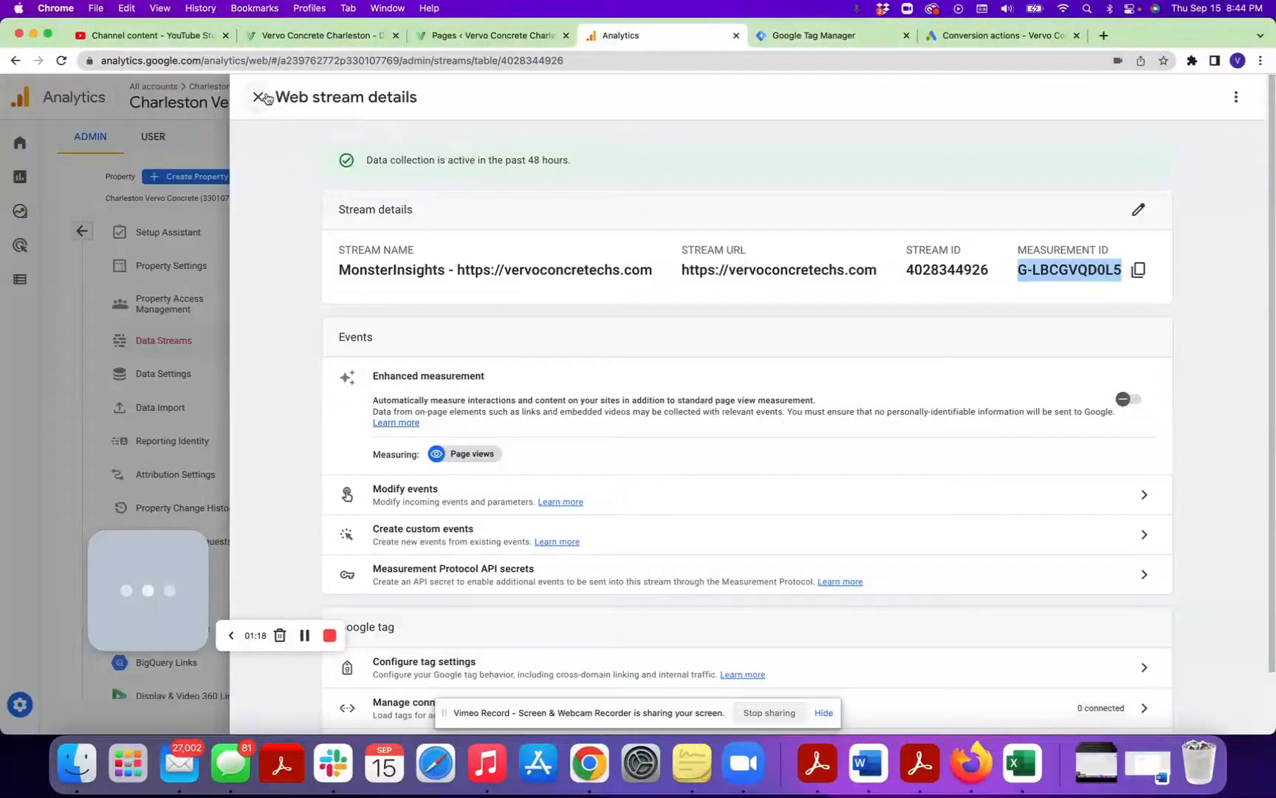
left_click(258, 97)
left_click(791, 35)
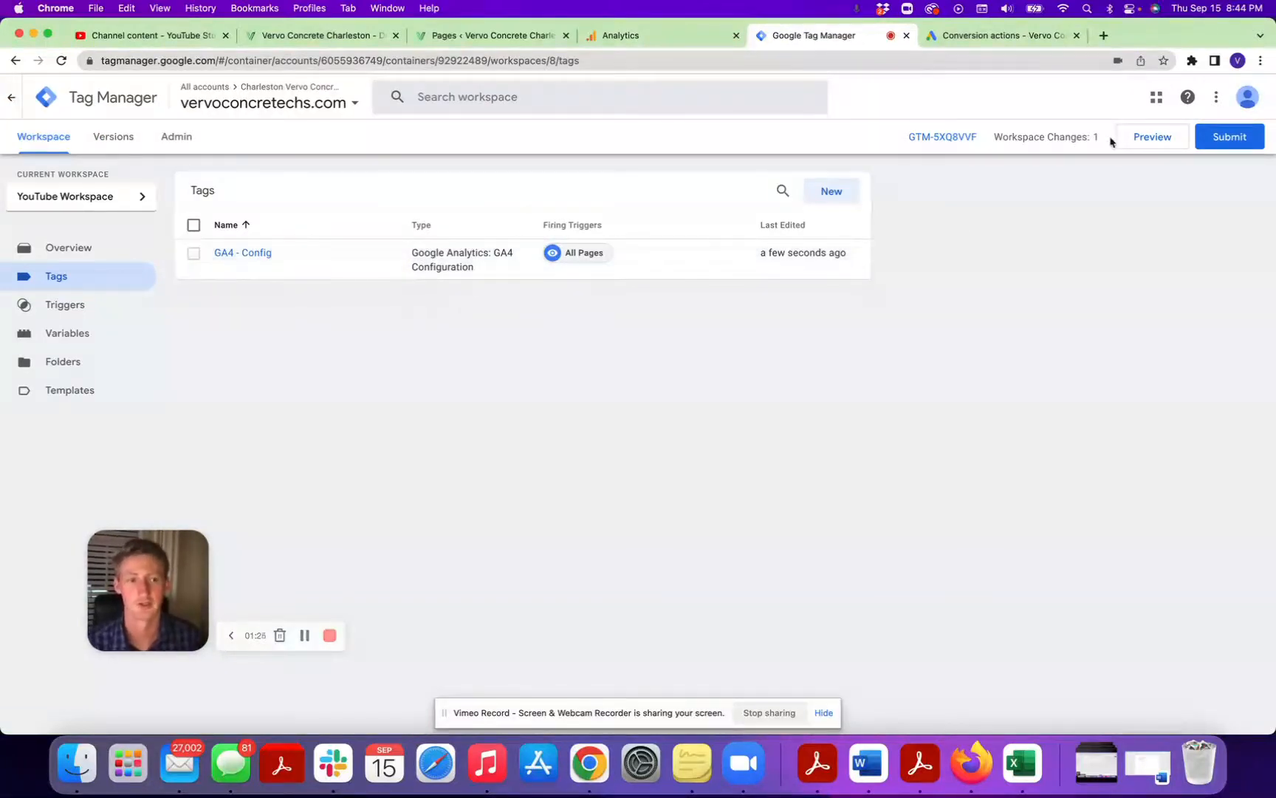
Create a Google Analytics: GA4 Event tag using GA4 - Config as configuration tag and generate_lead as event name.
left_click(809, 193)
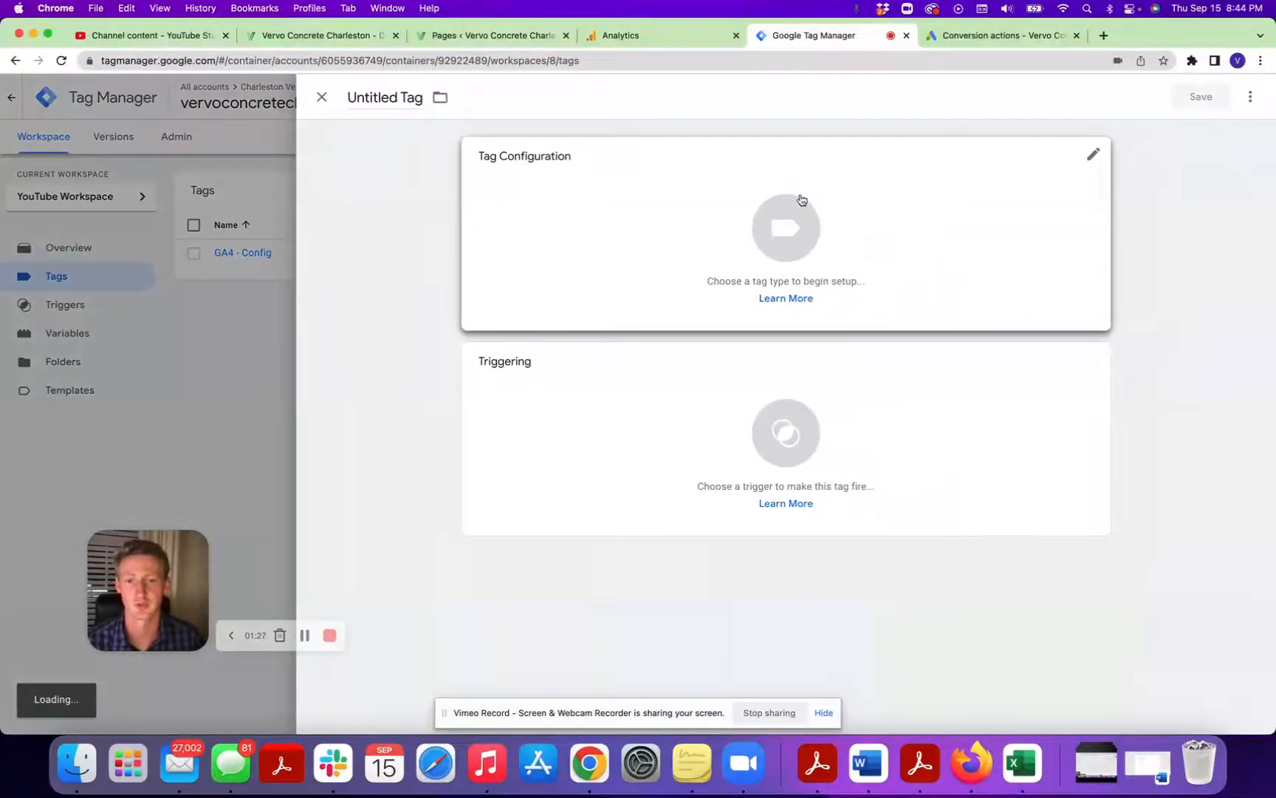
left_click(610, 232)
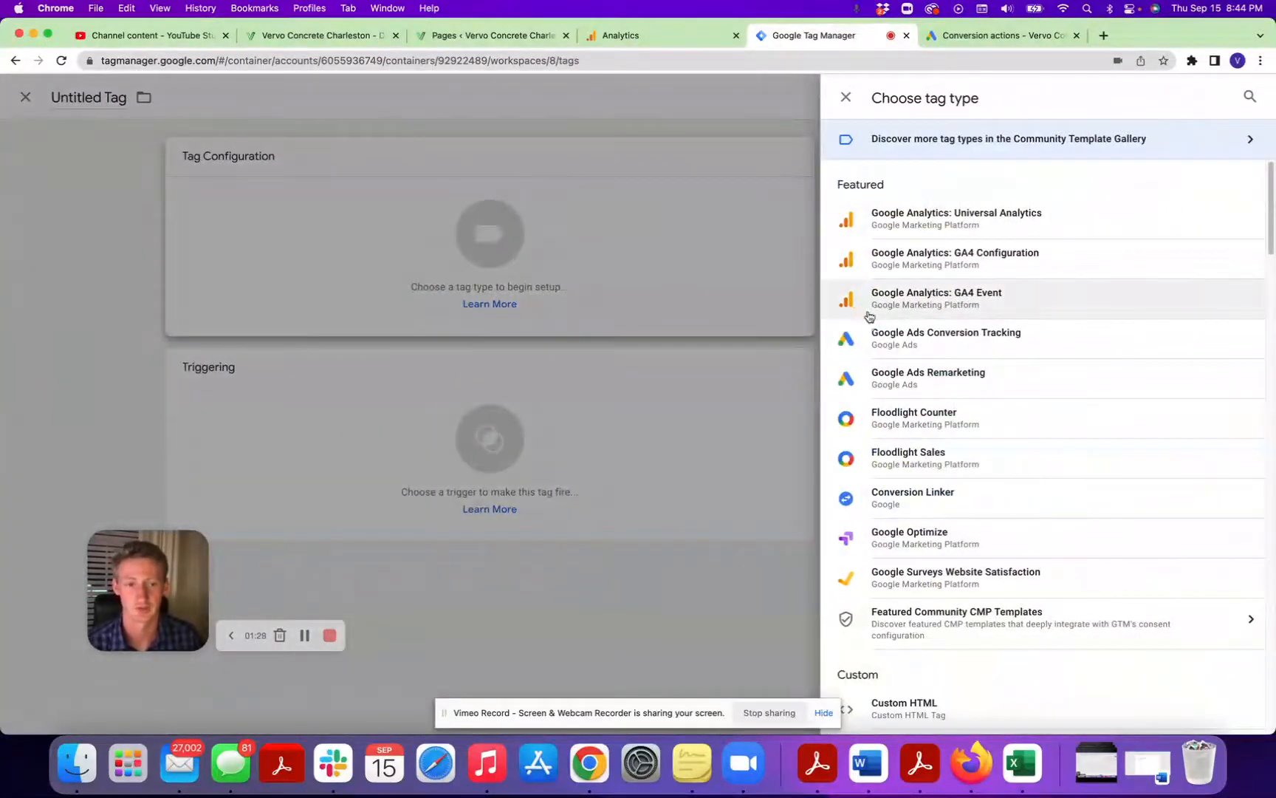
left_click(971, 311)
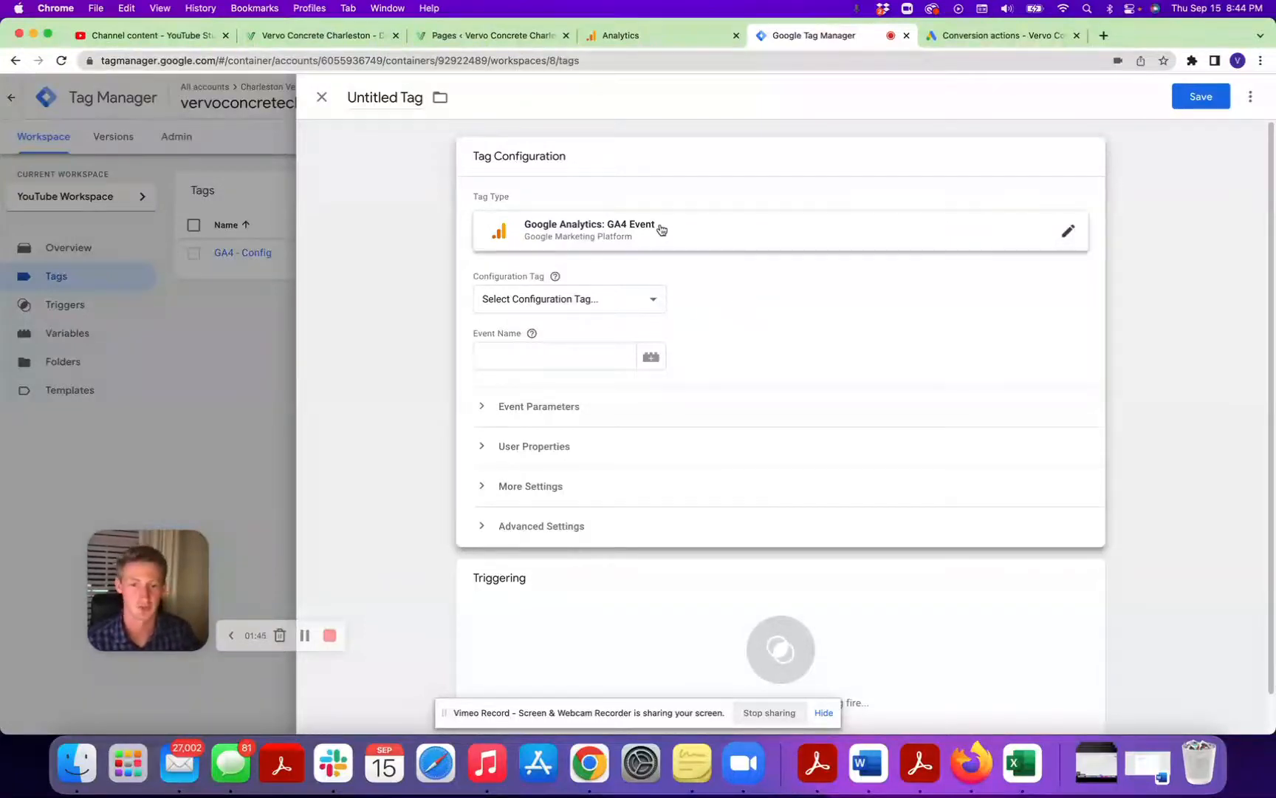
left_click(616, 299)
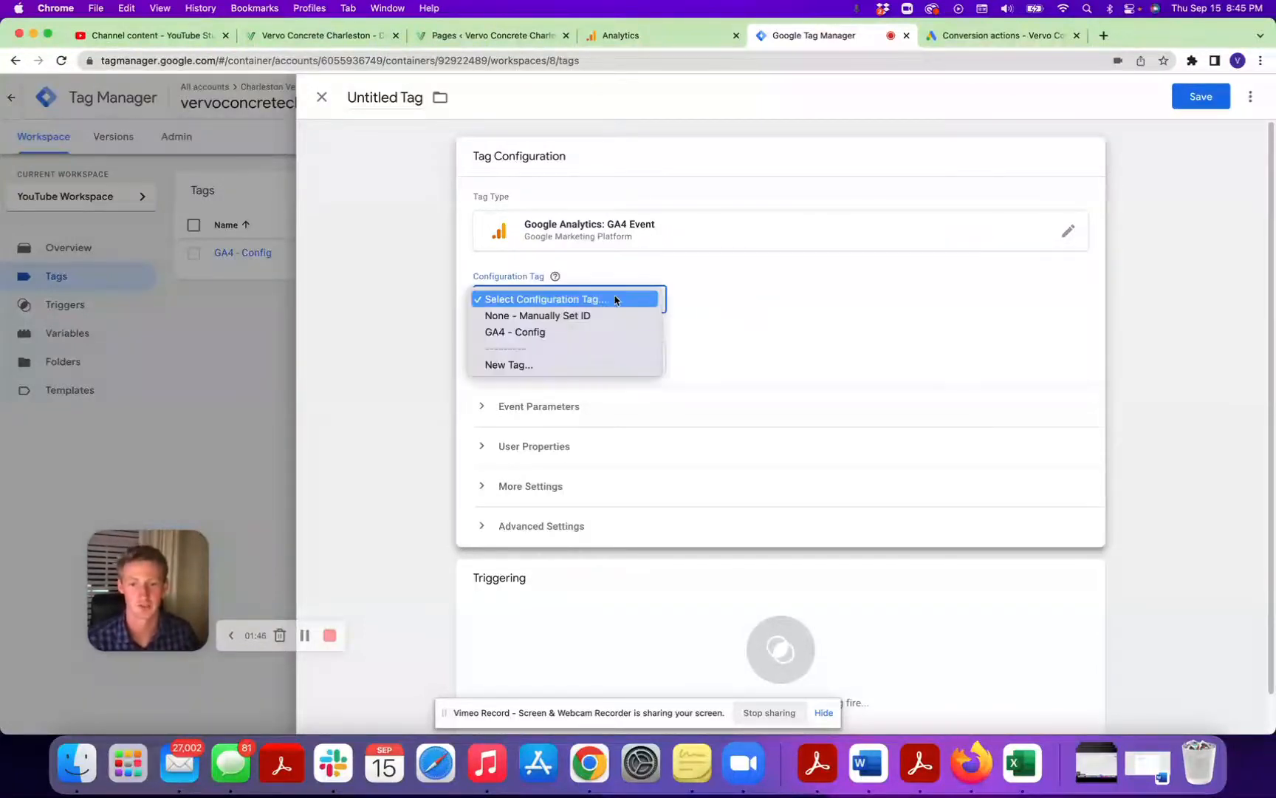
left_click(596, 330)
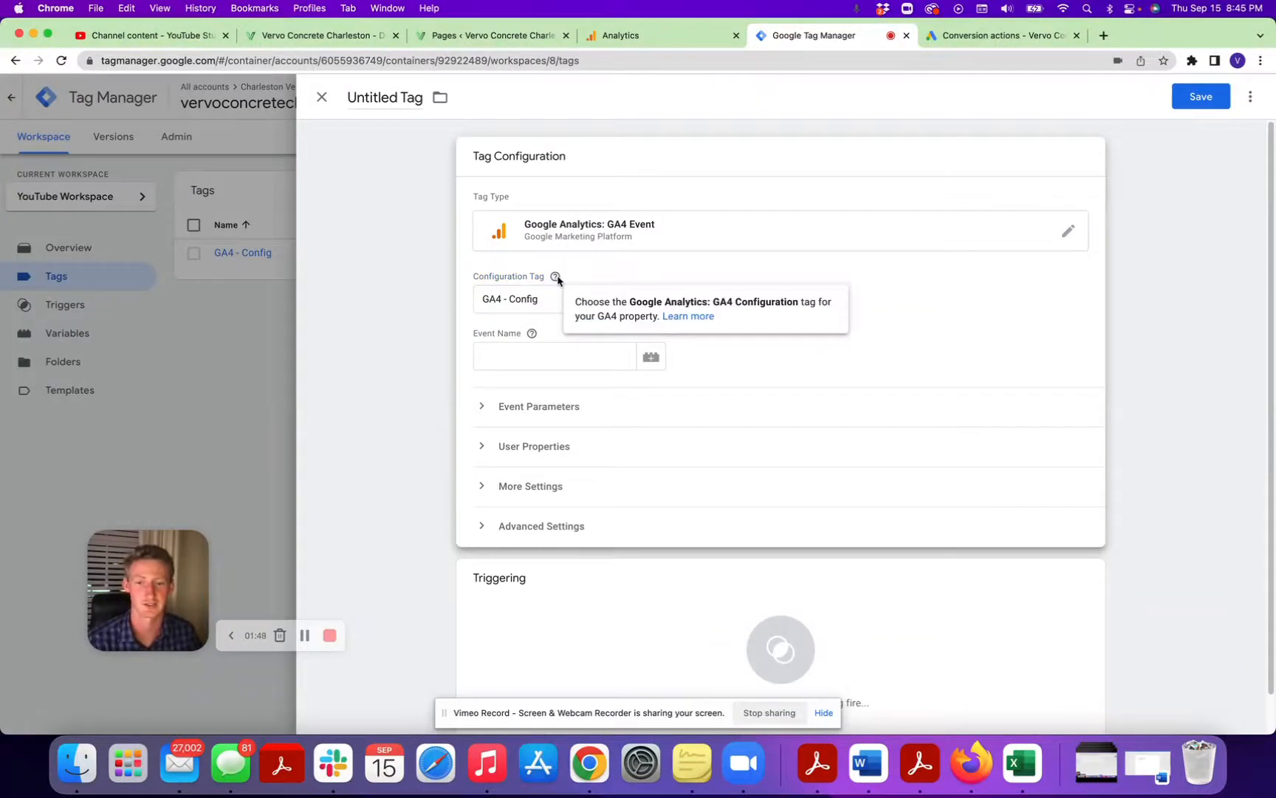
left_click(539, 355)
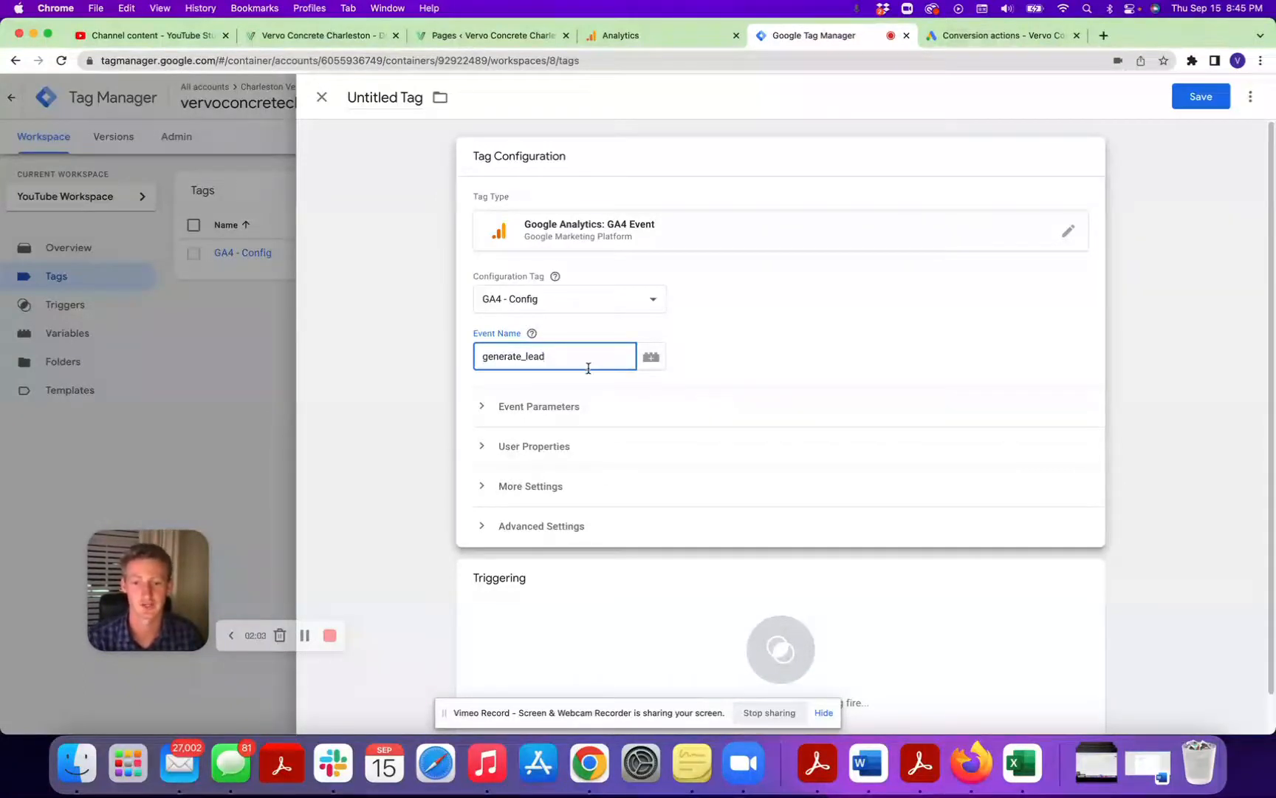
left_click(563, 407)
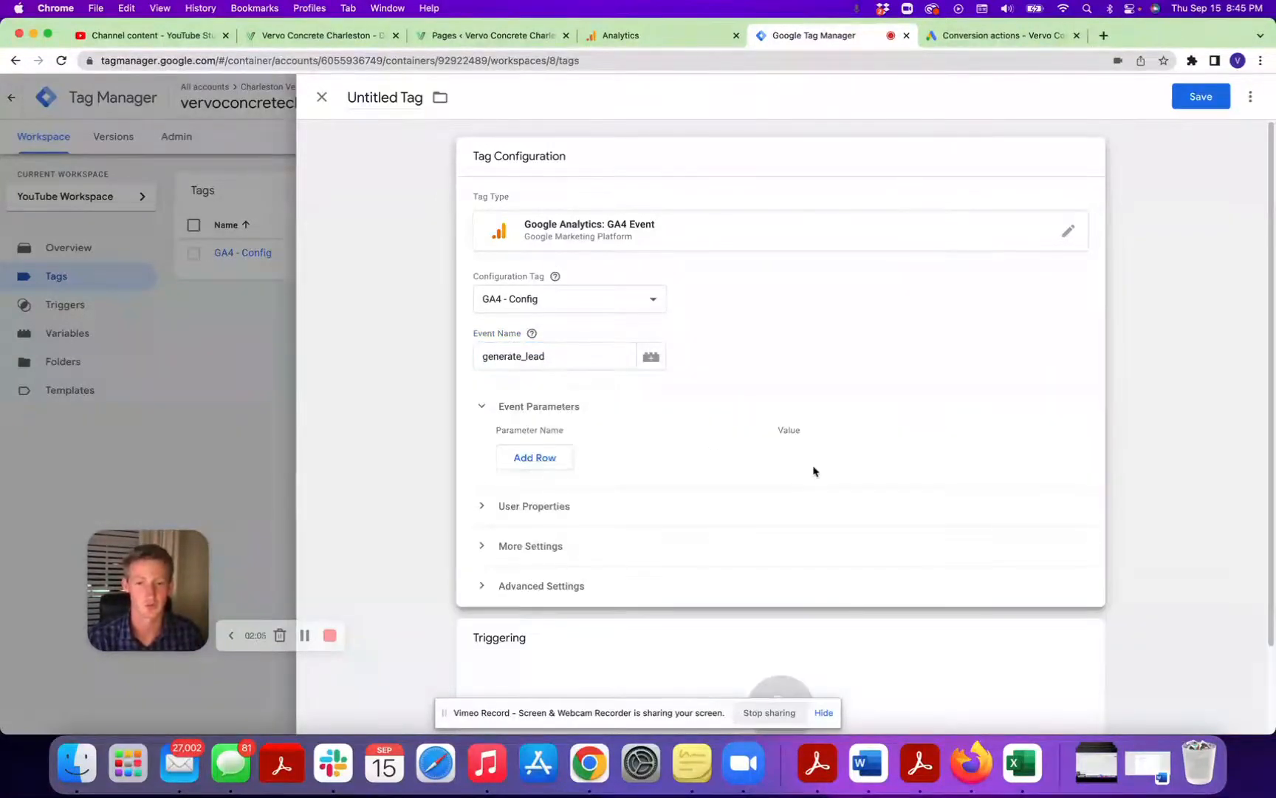
left_click(534, 457)
left_click(540, 458)
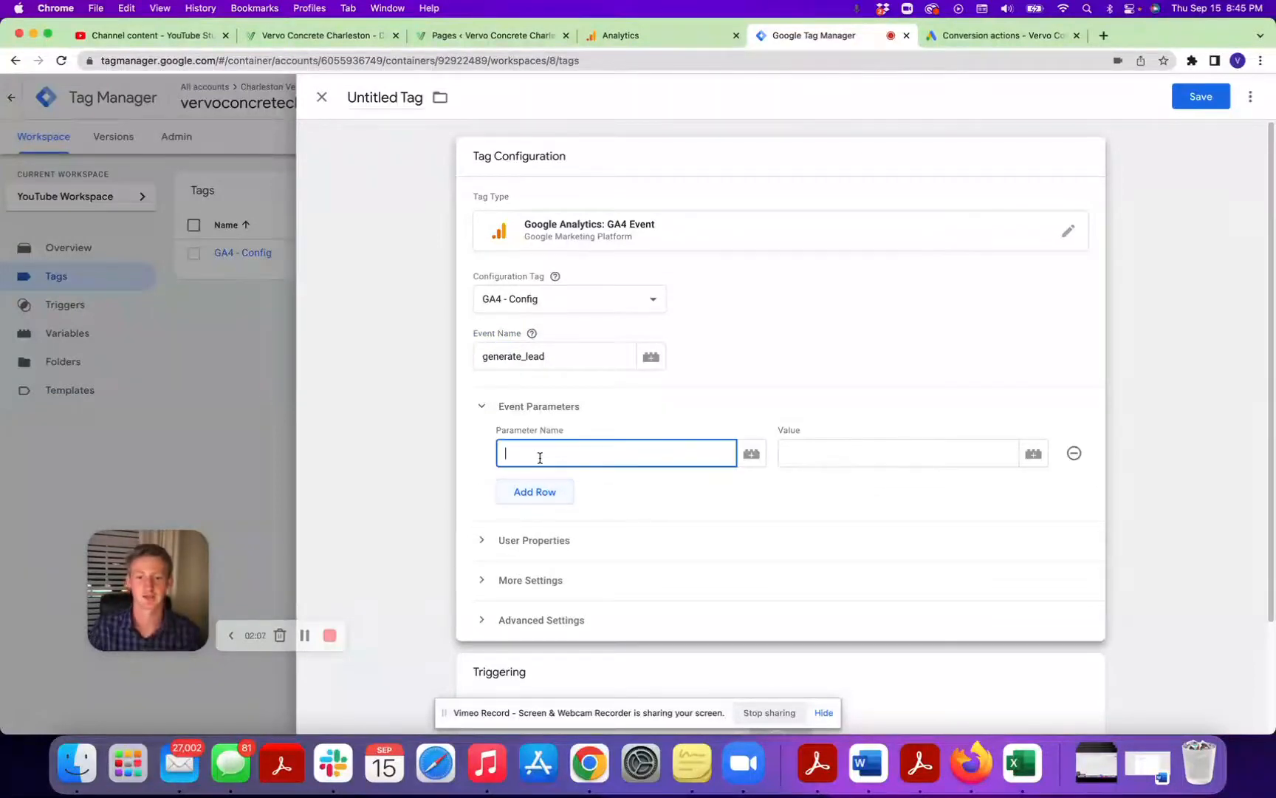
type("revenue")
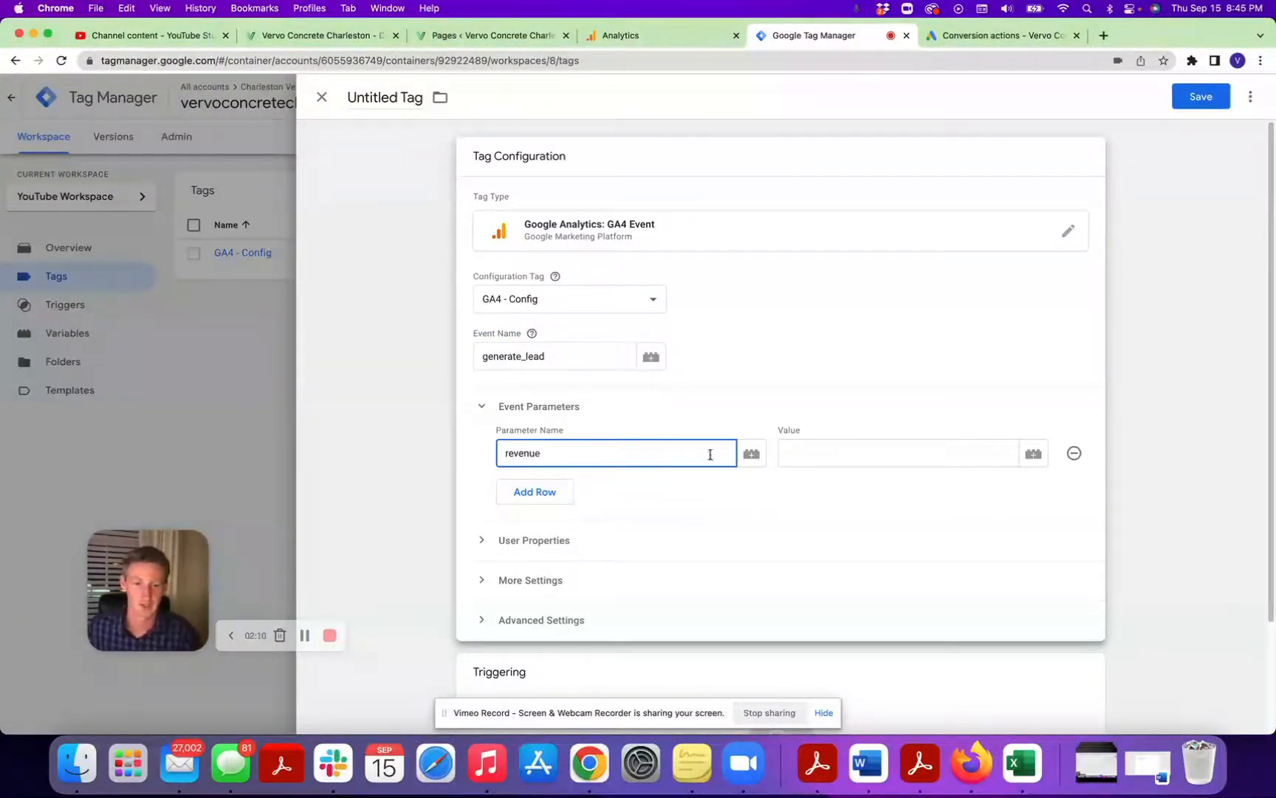
left_click(815, 456)
type("500")
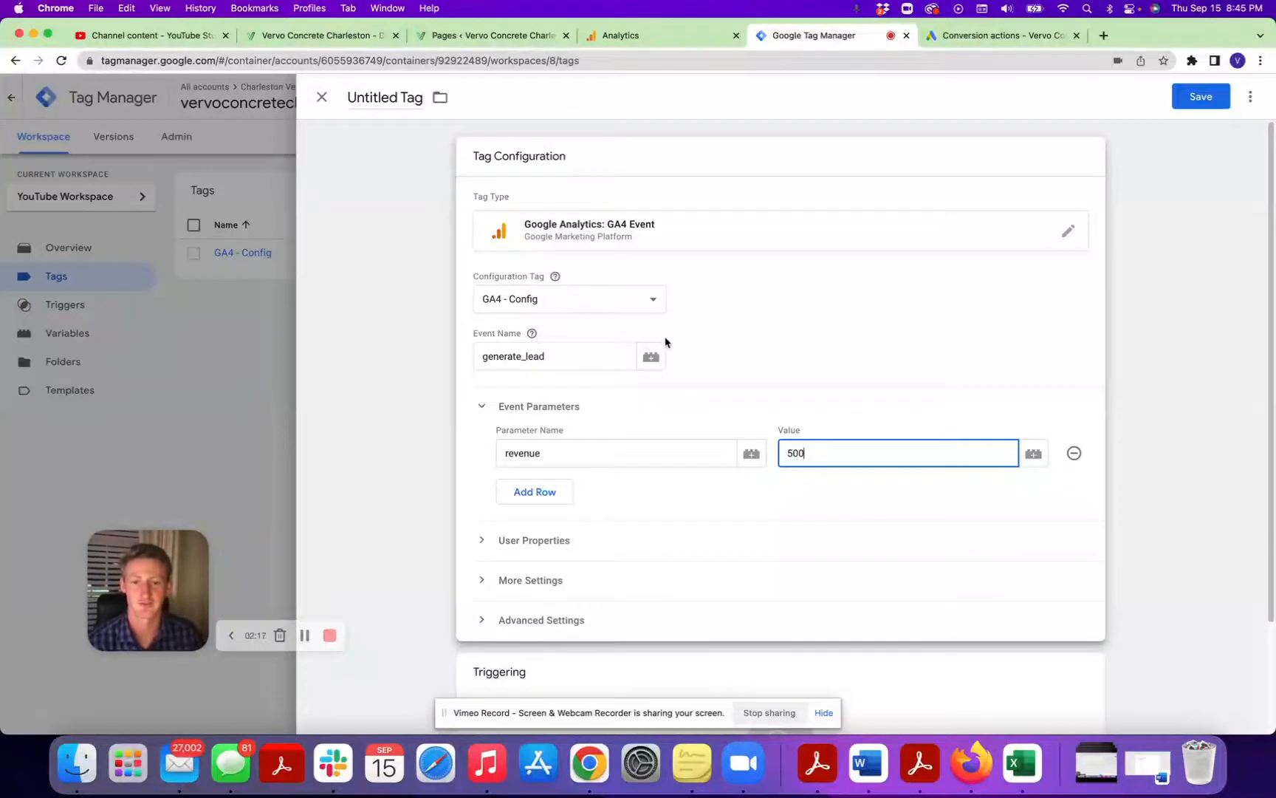
double_click(813, 453)
left_click(839, 447)
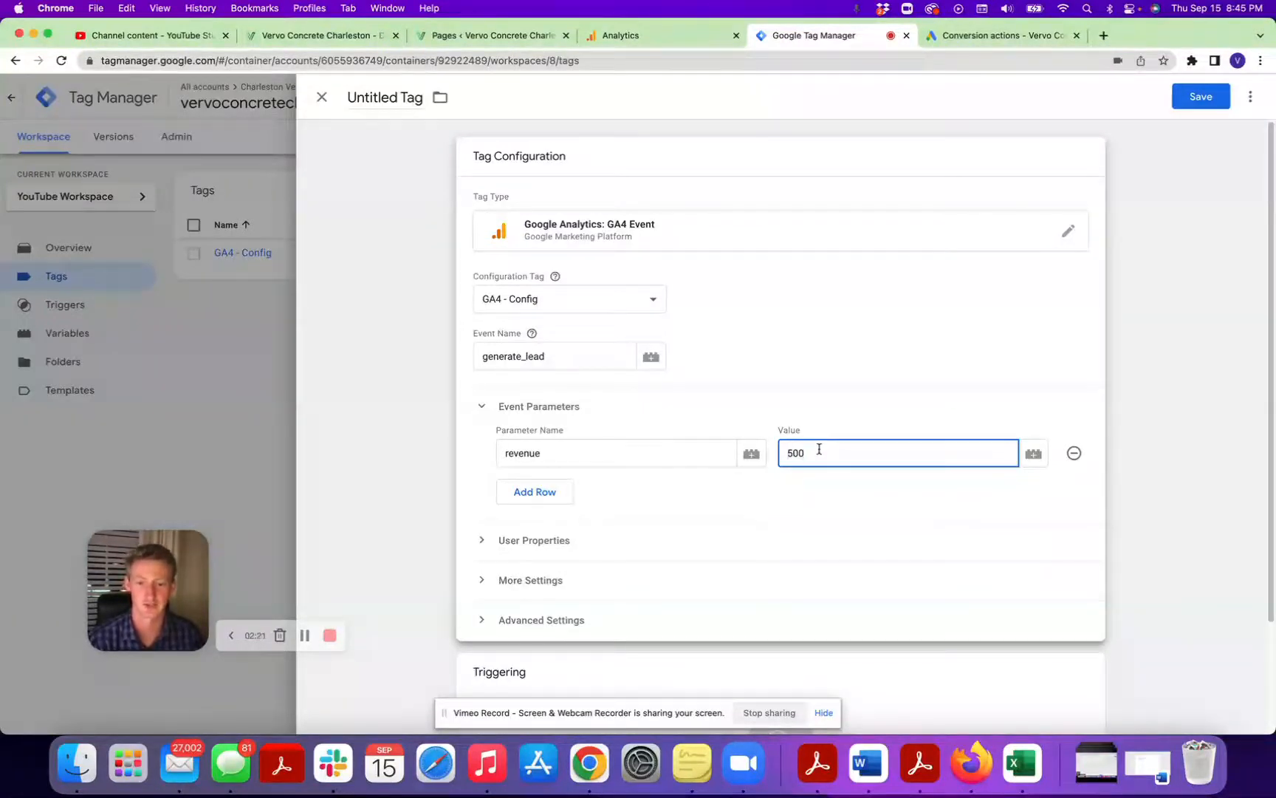
left_click(1074, 453)
left_click(583, 406)
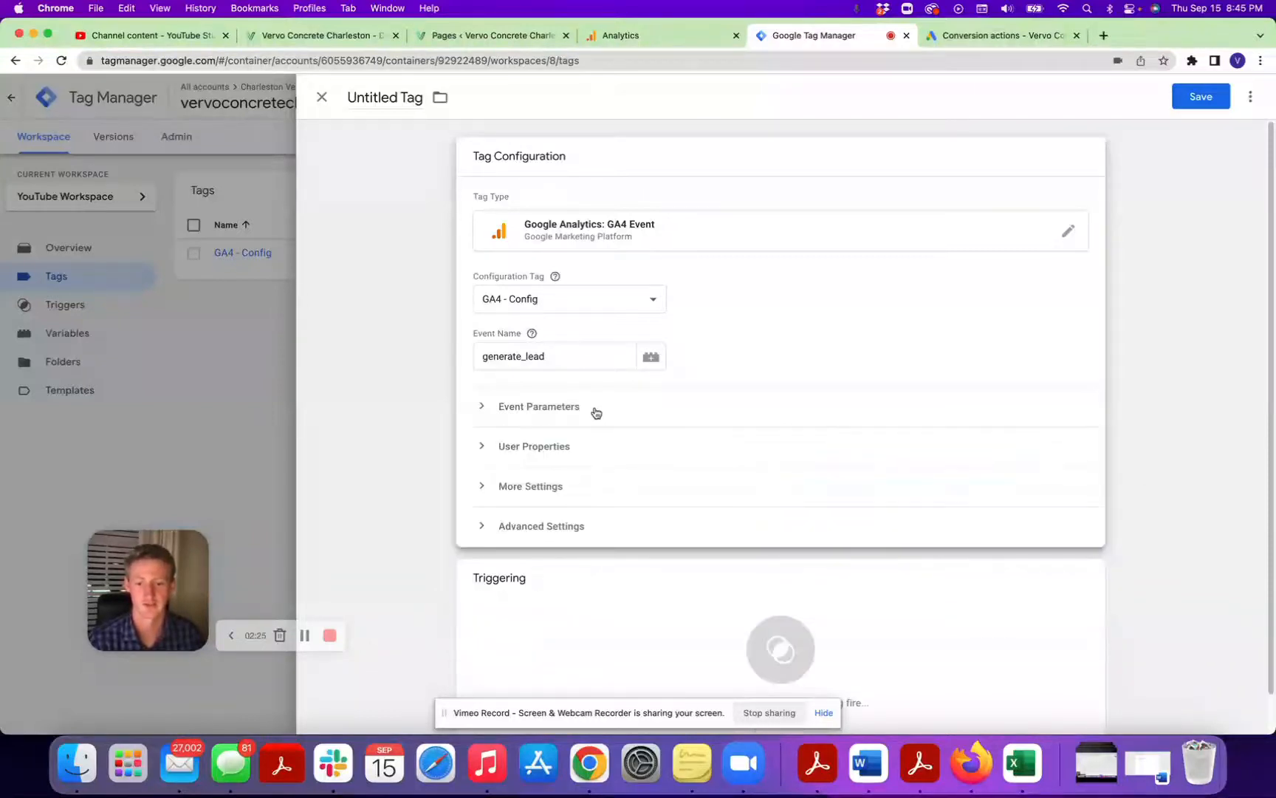
Create a new firing trigger of type Page View for the generate_lead event tag.
scroll(632, 463, "down", 1)
left_click(678, 561)
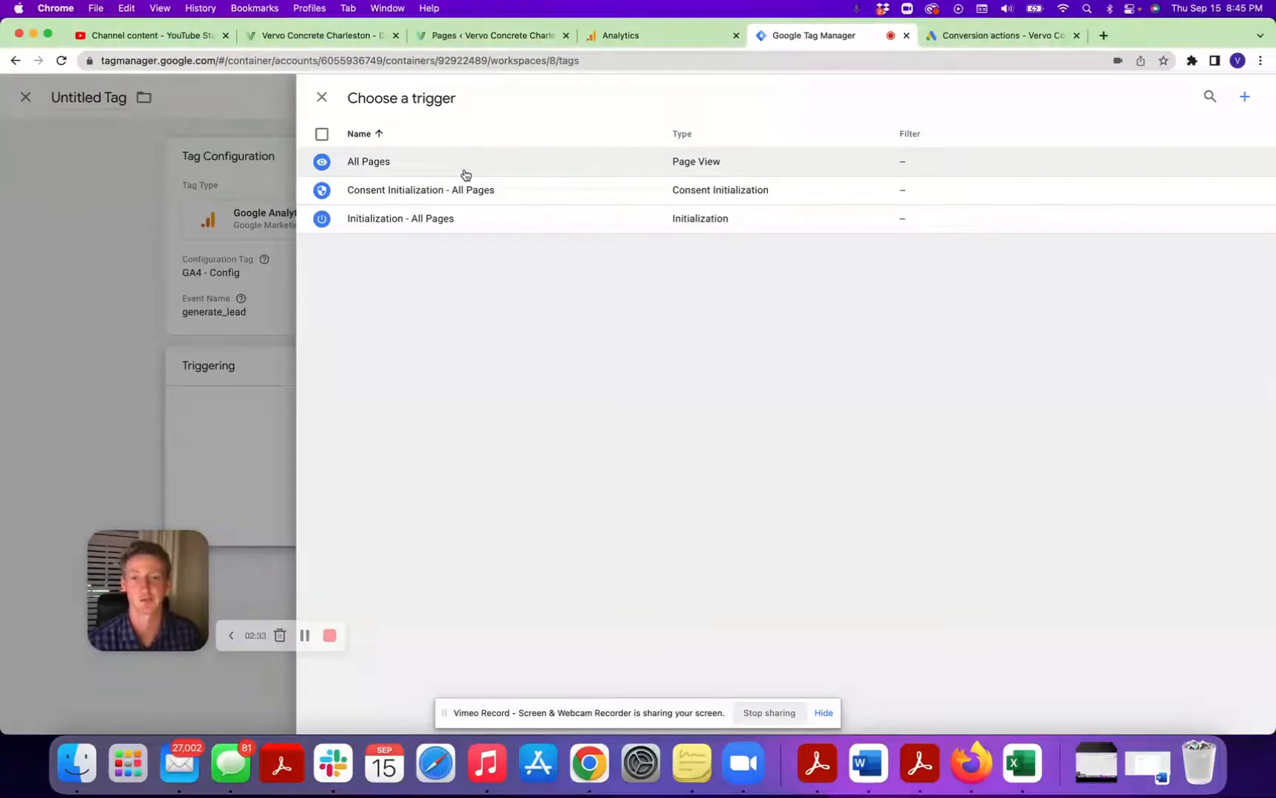
left_click(1247, 101)
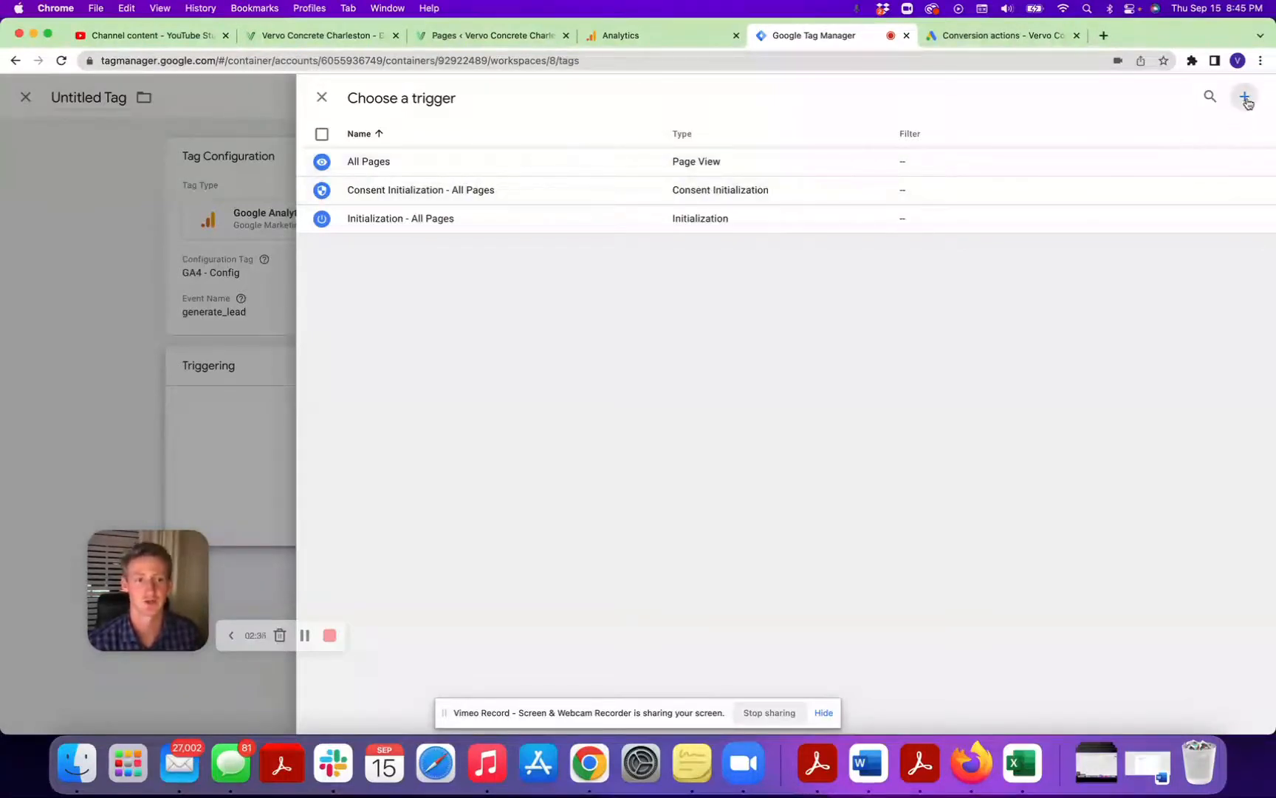
left_click(687, 214)
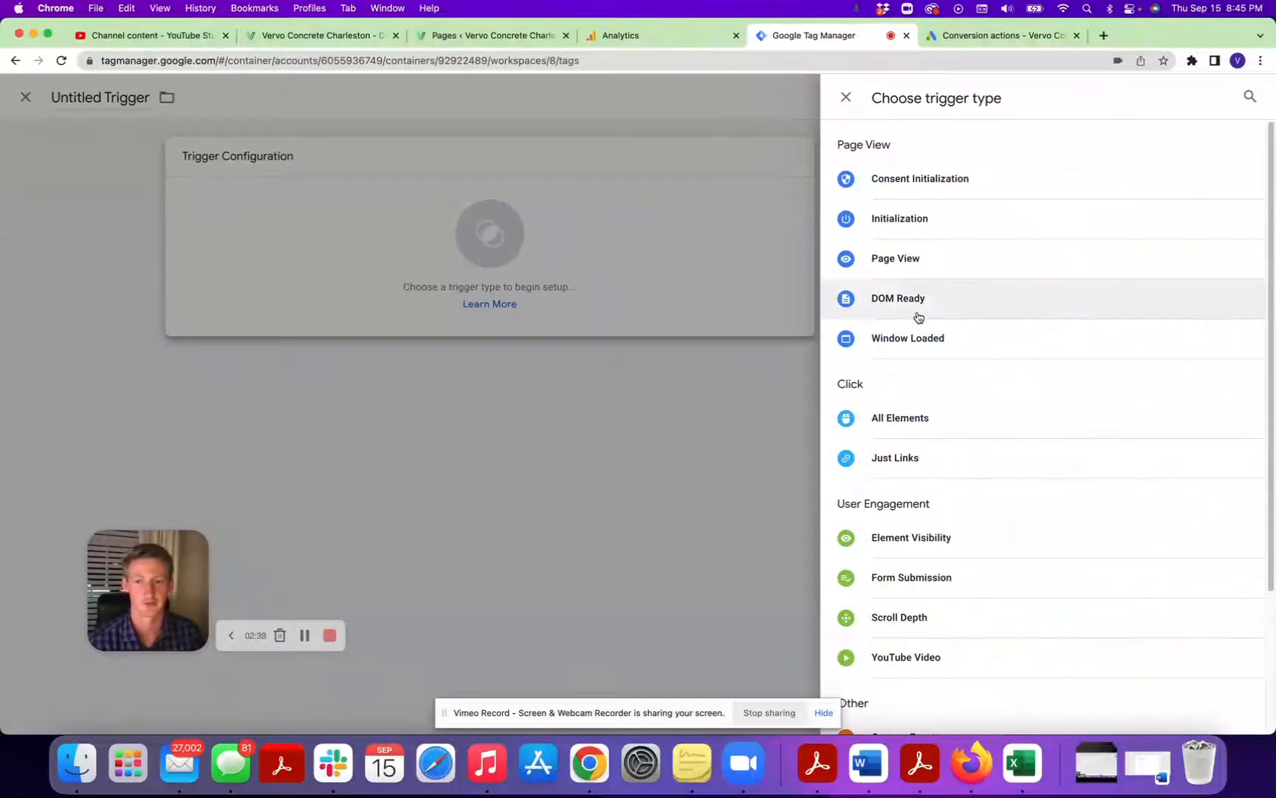
left_click(932, 260)
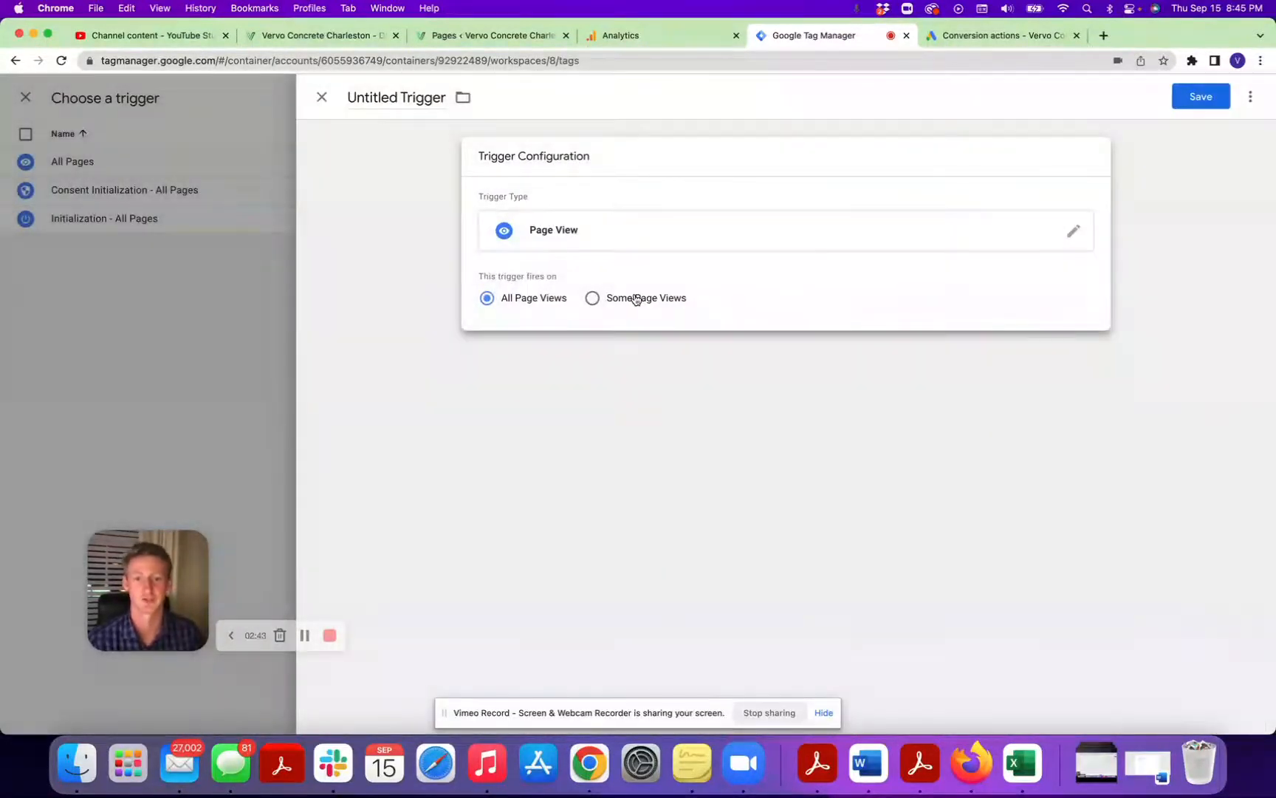
Restrict the trigger to some page views where Page URL contains /thank-you.
left_click(636, 298)
left_click(600, 356)
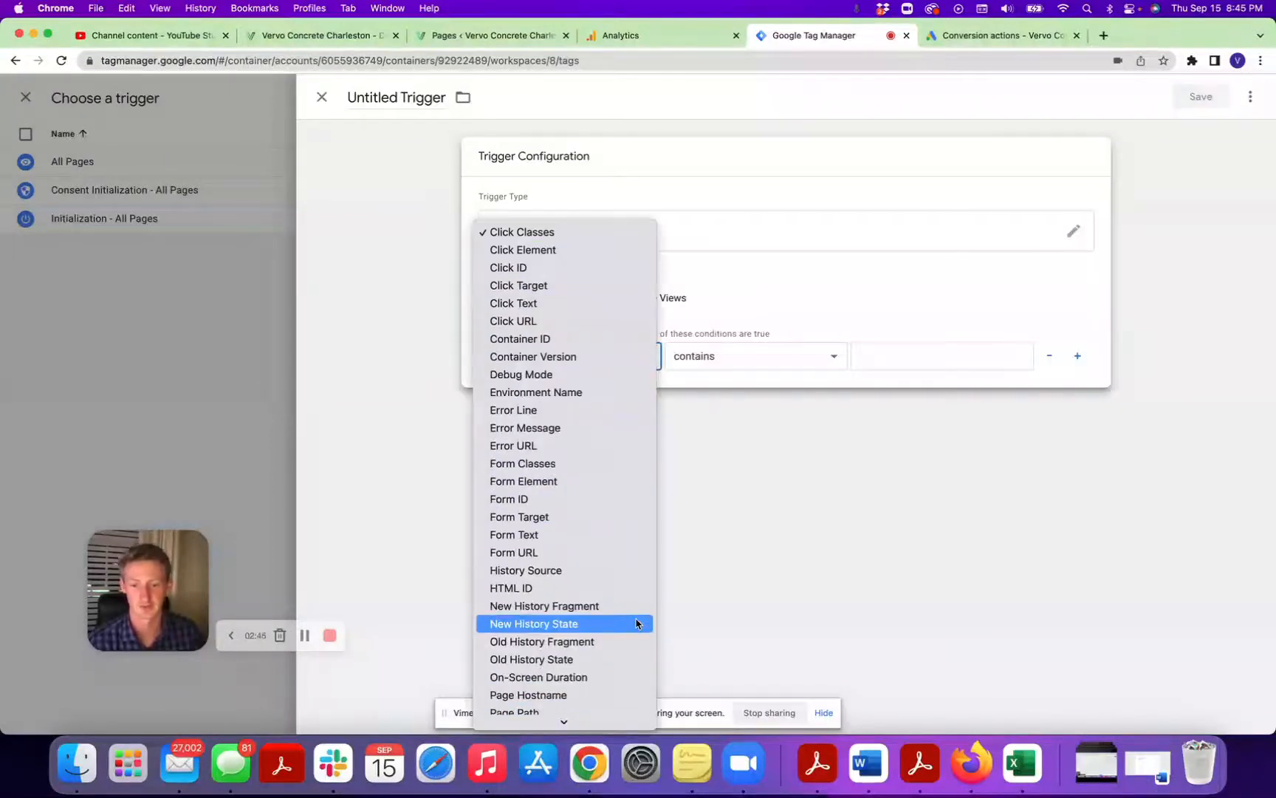
scroll(628, 617, "down", 3)
scroll(612, 606, "down", 8)
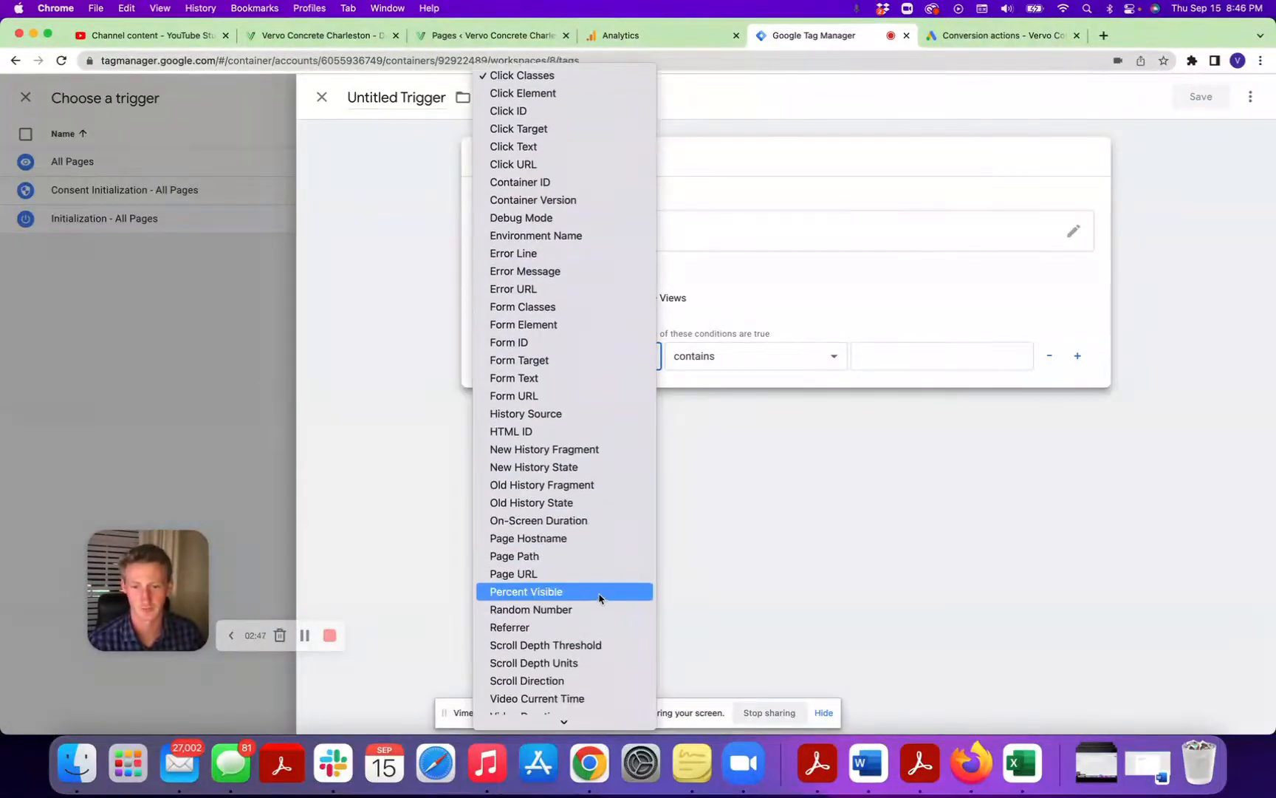
scroll(576, 539, "up", 2)
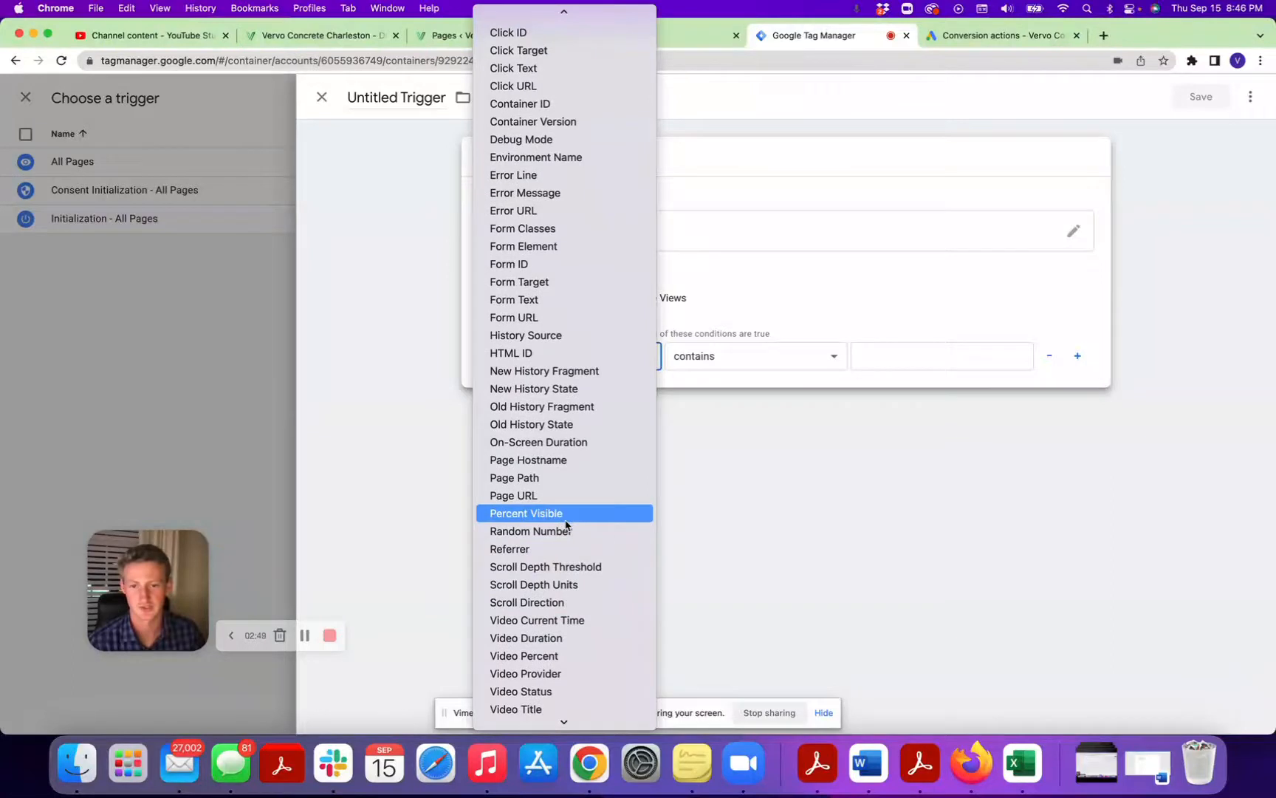
left_click(565, 497)
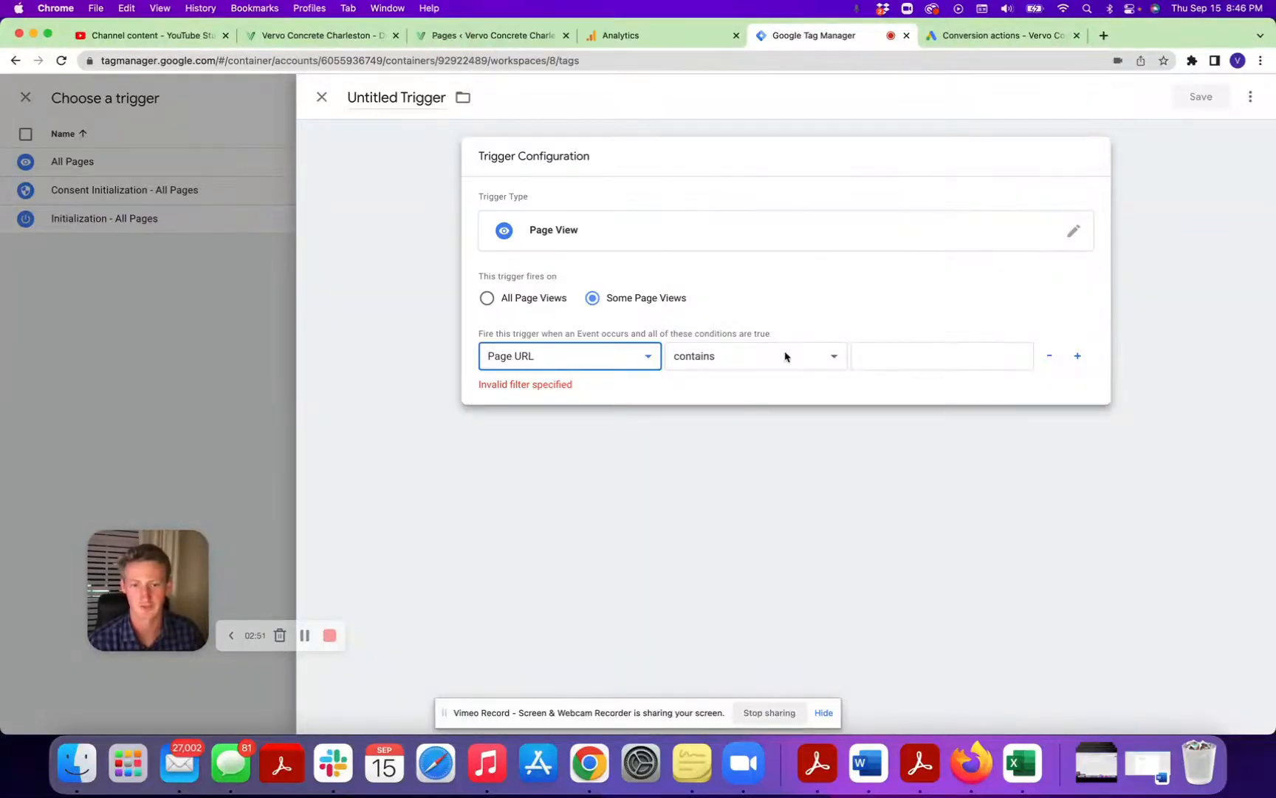
left_click(867, 352)
type("/thank-you")
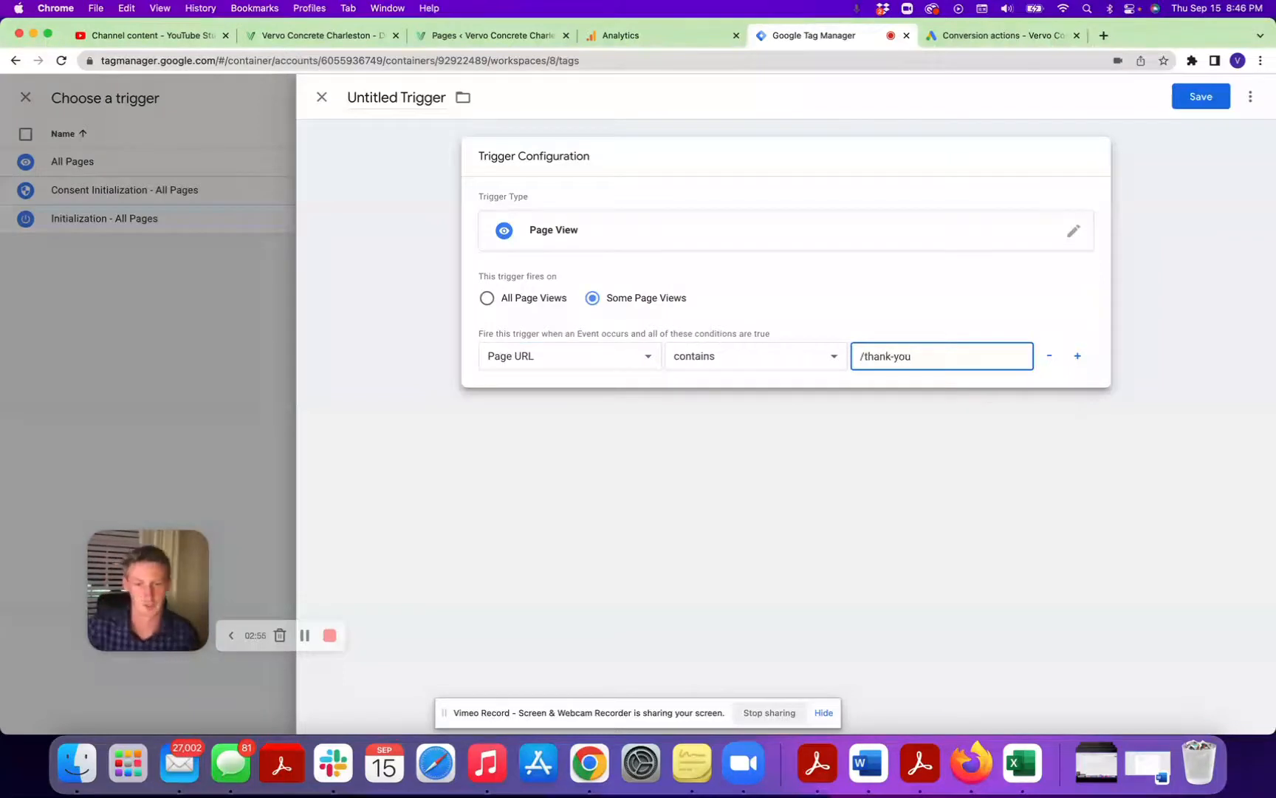
Name the trigger Confirmation Page - GA4.
left_click(414, 93)
key("super+a")
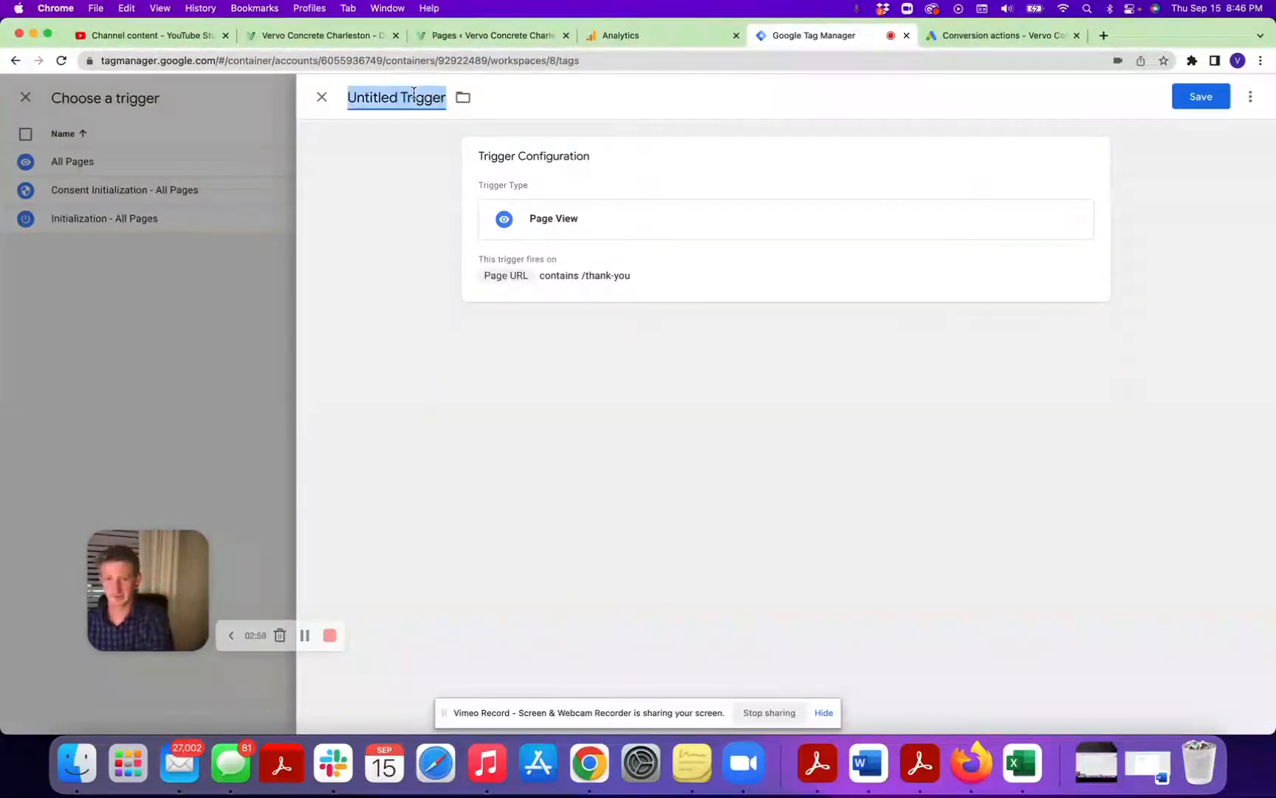
type("Confirmation Page")
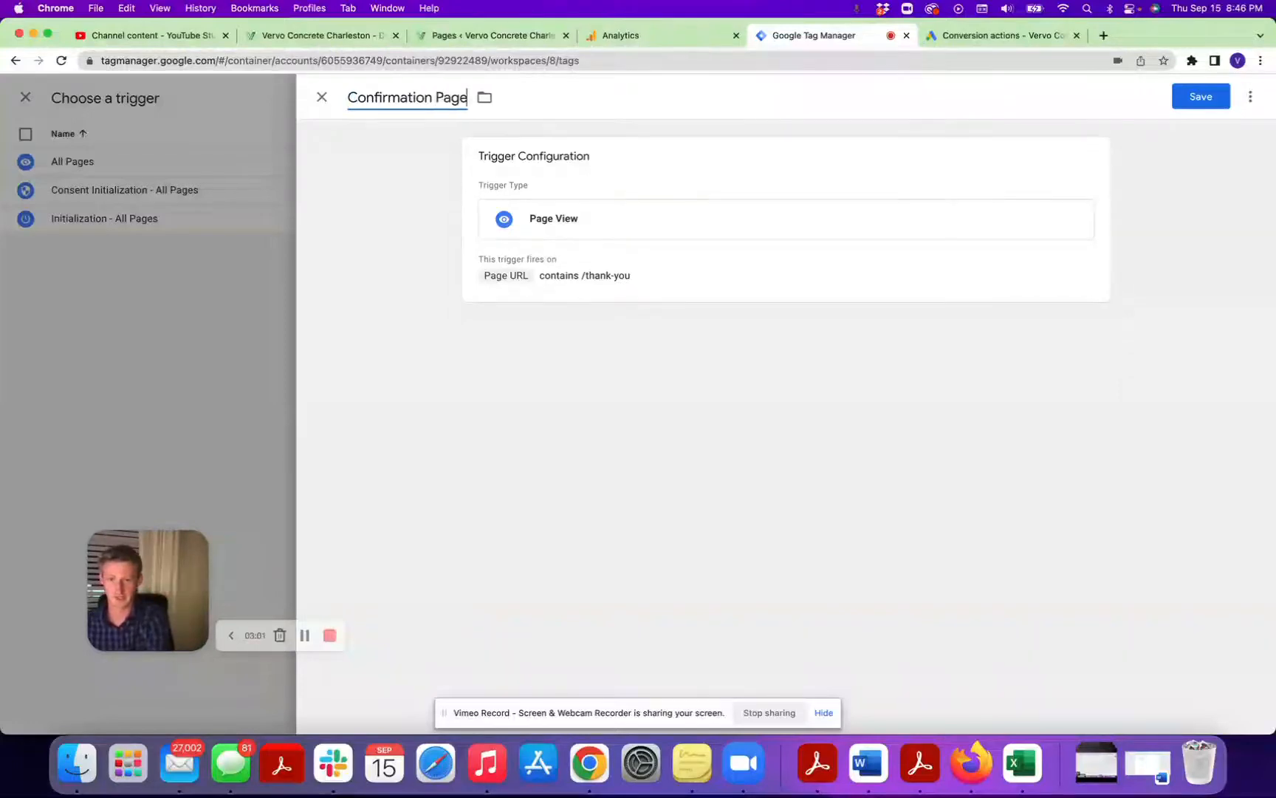
type(" - GA$")
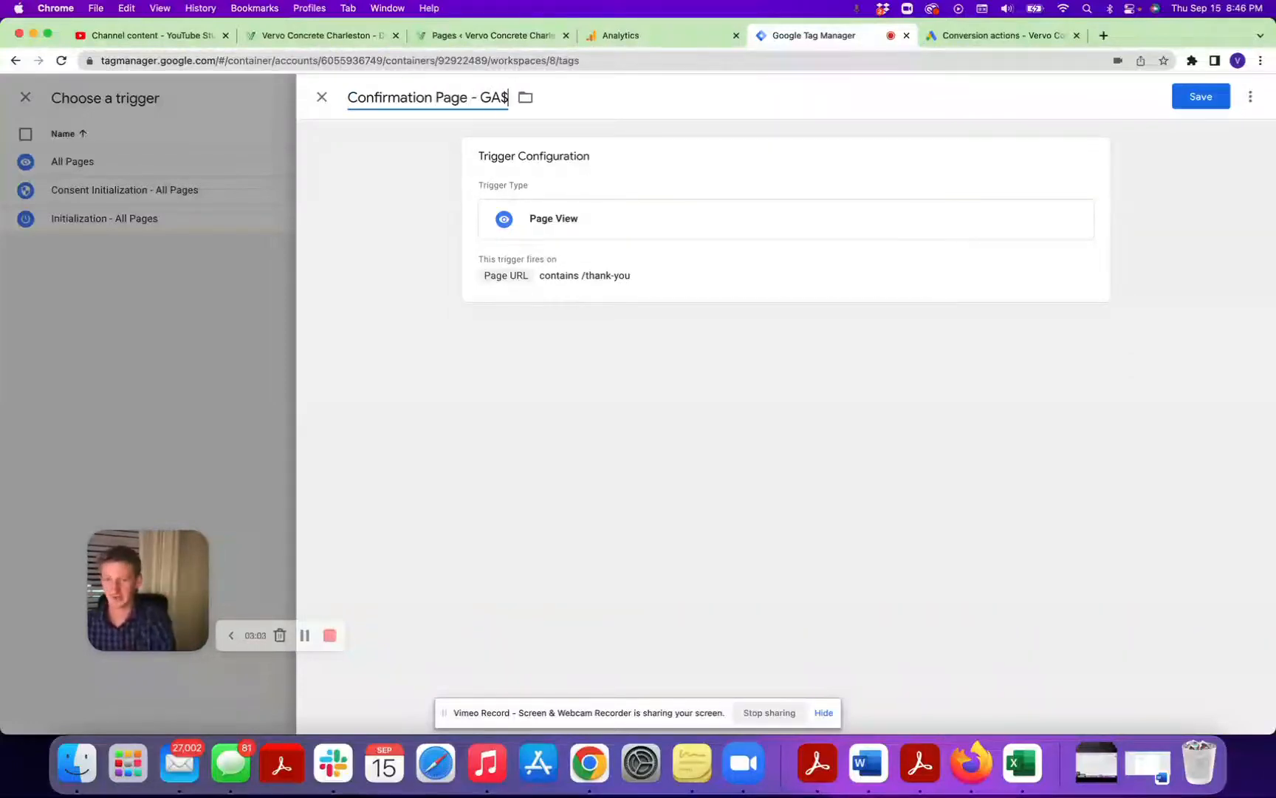
key("BackSpace")
type("4")
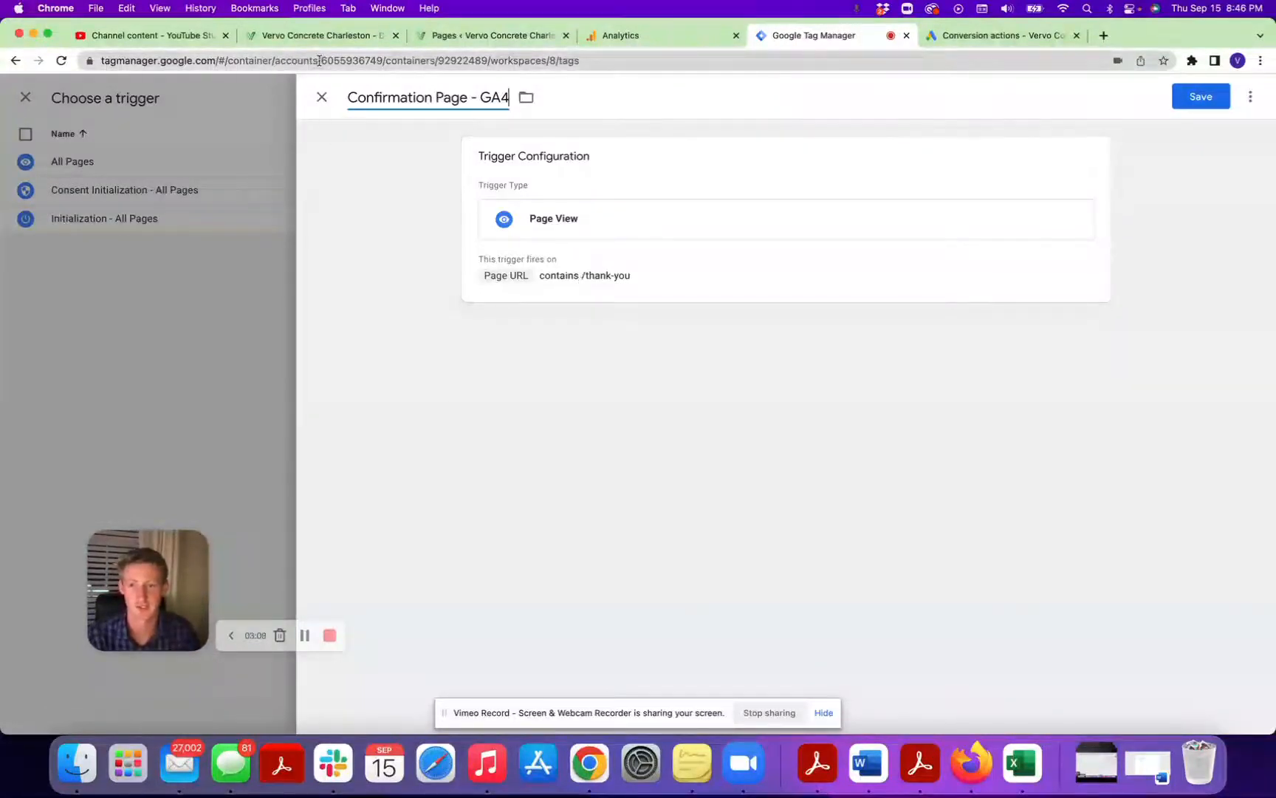
Switch to the Vervo Concrete website and advance the Request Free Quote form past the service type selection.
left_click(322, 37)
left_click(341, 58)
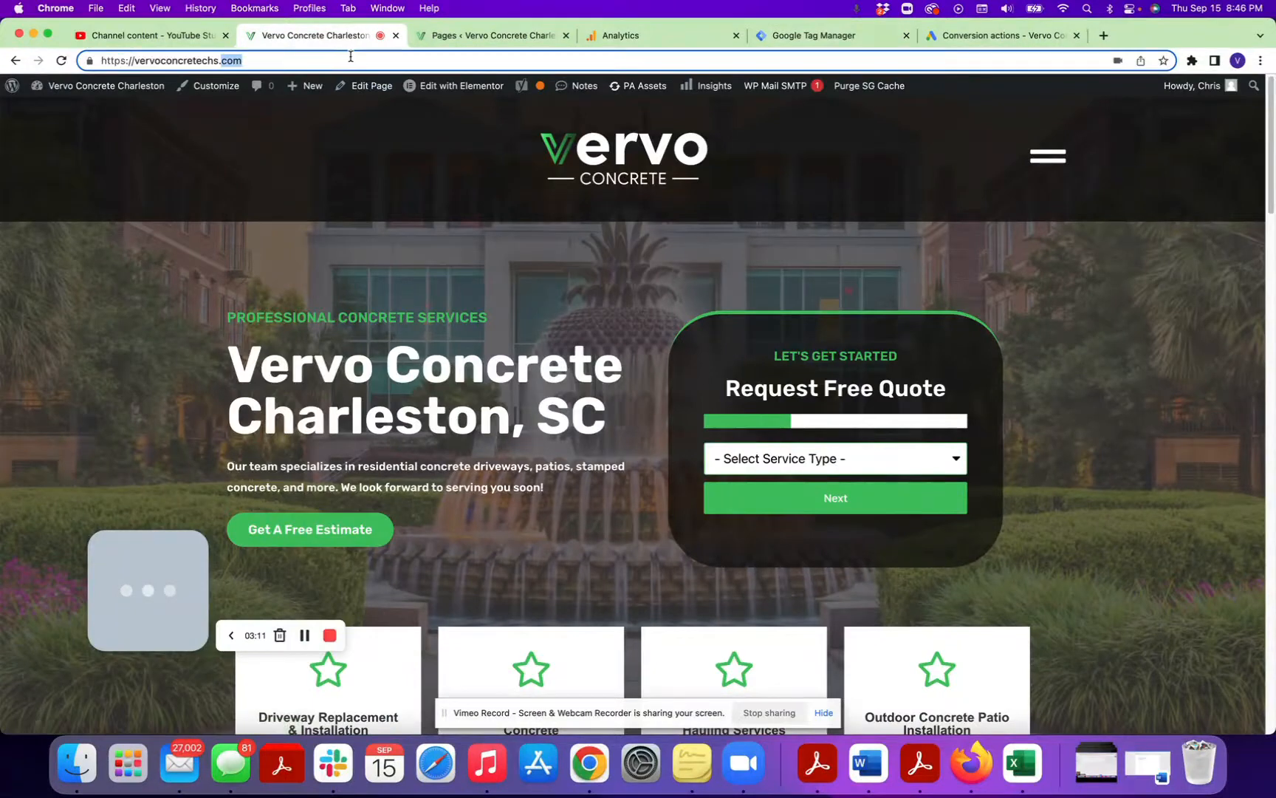
left_click(890, 459)
left_click(812, 479)
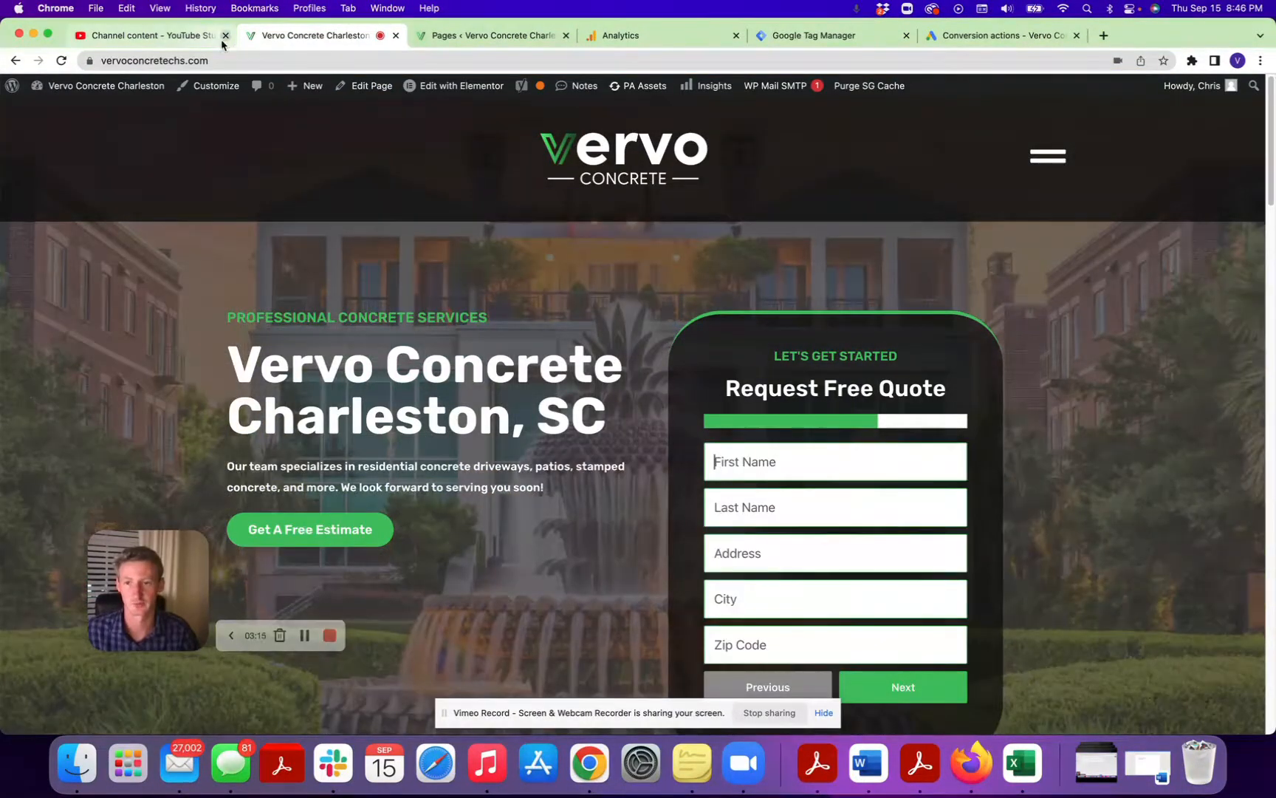
View the website's /thank-you confirmation page and return to Tag Manager.
left_click(277, 63)
left_click(277, 62)
type("/thank-y")
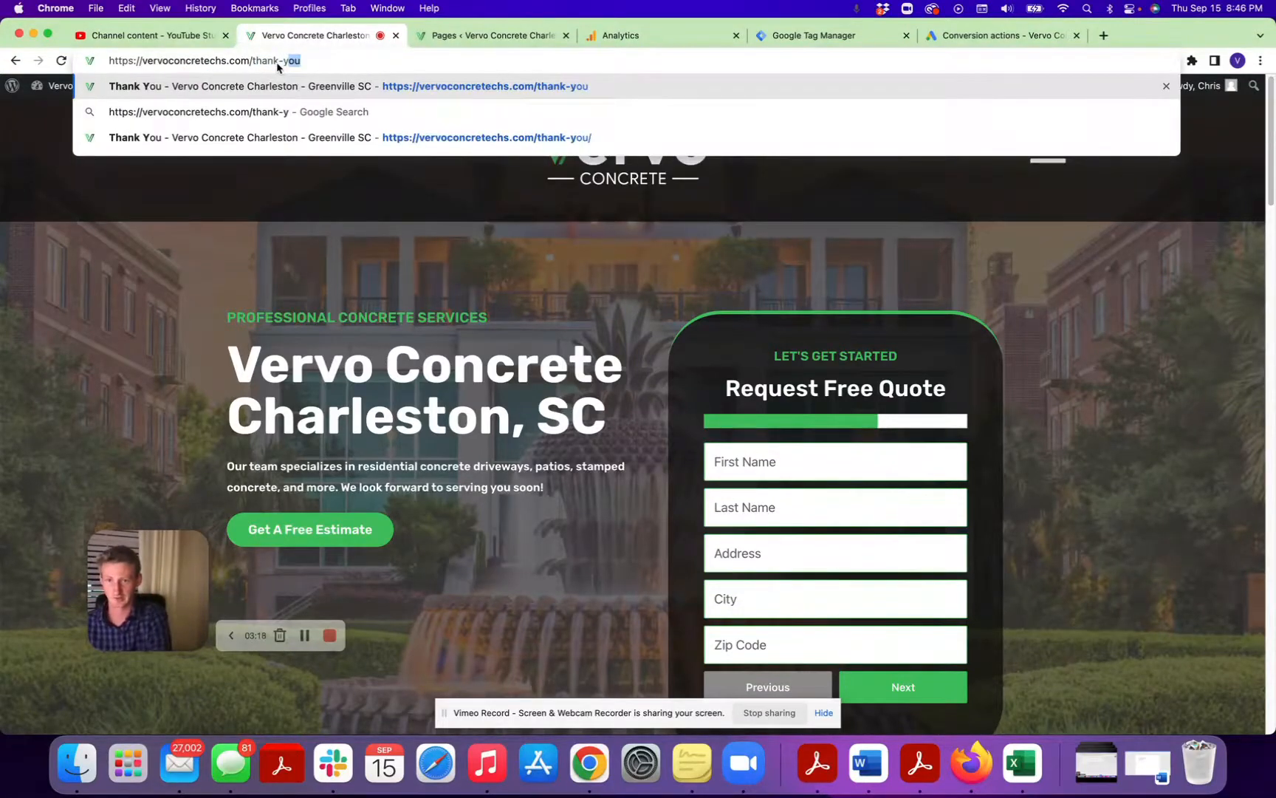
key("Return")
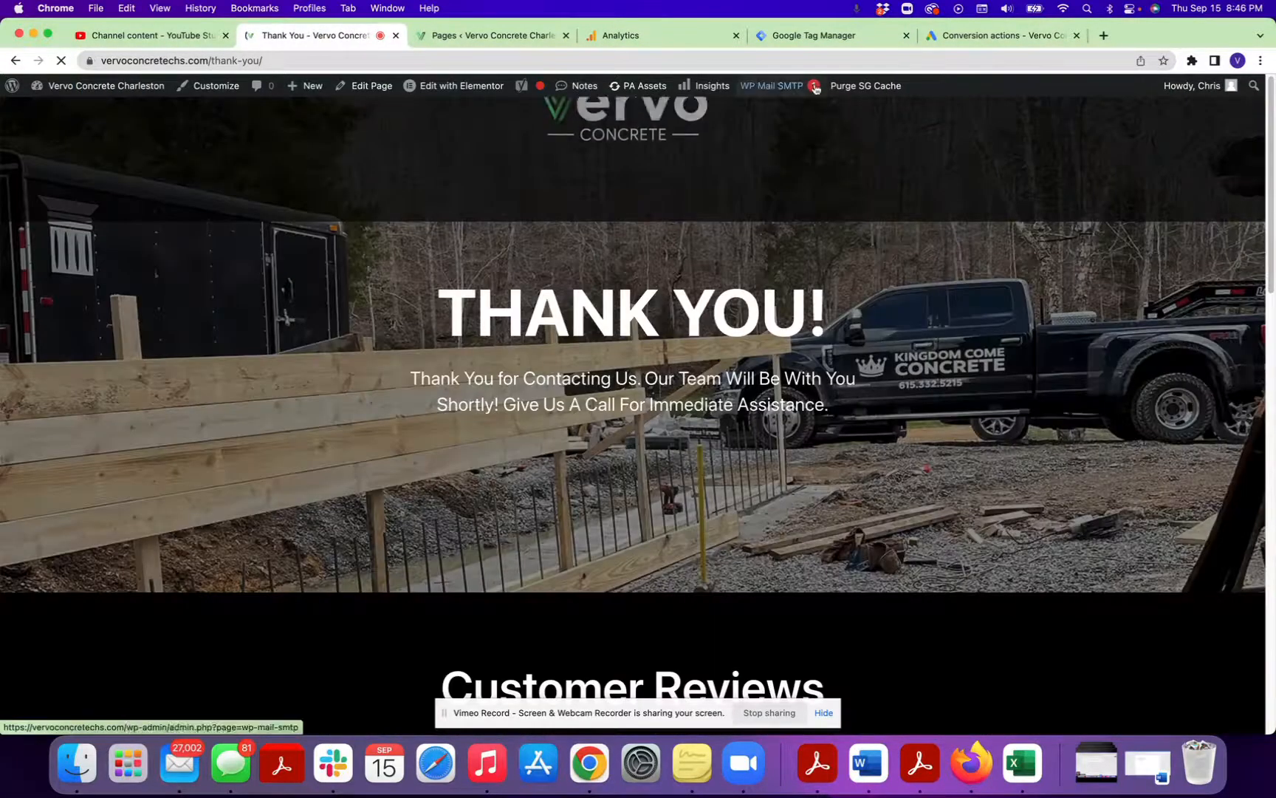
left_click(983, 35)
left_click(812, 36)
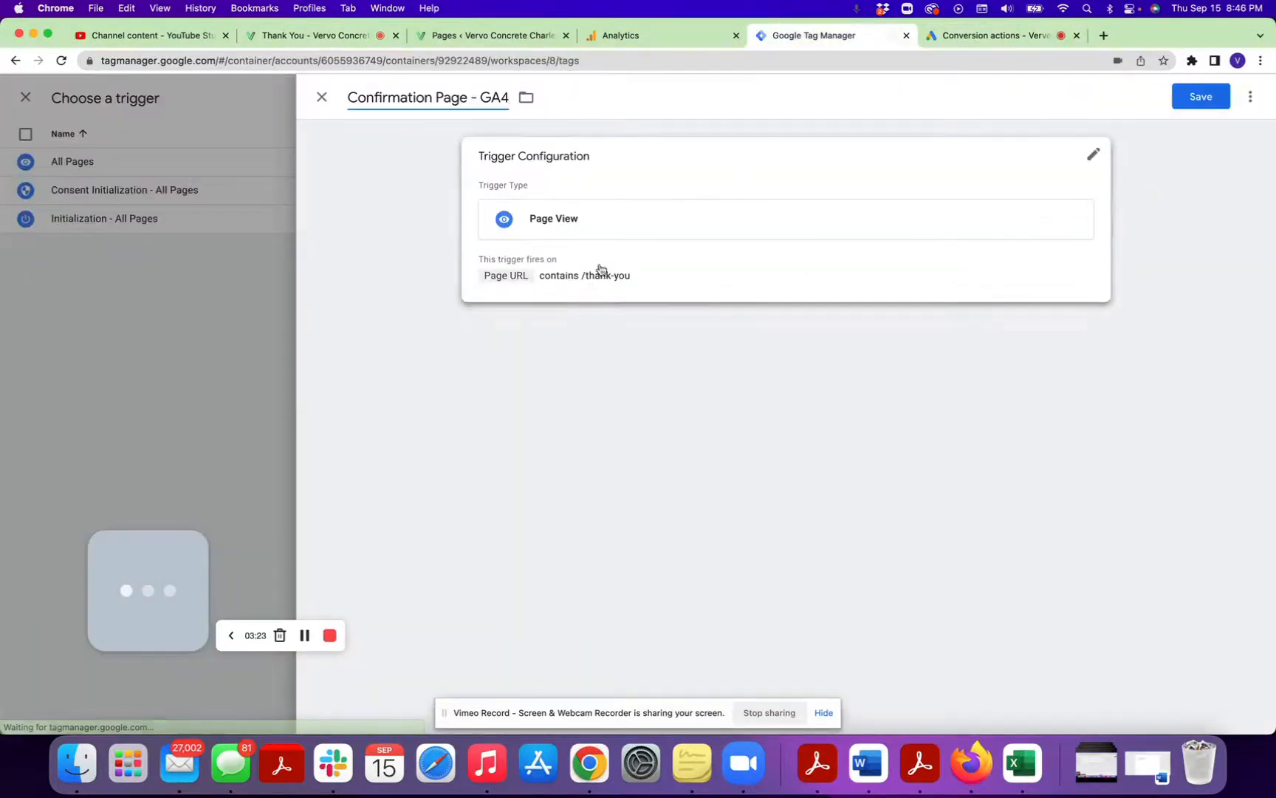
Save the Confirmation Page - GA4 trigger, then name the event tag GA4 - Form Fill Complete and save it.
left_click(1201, 96)
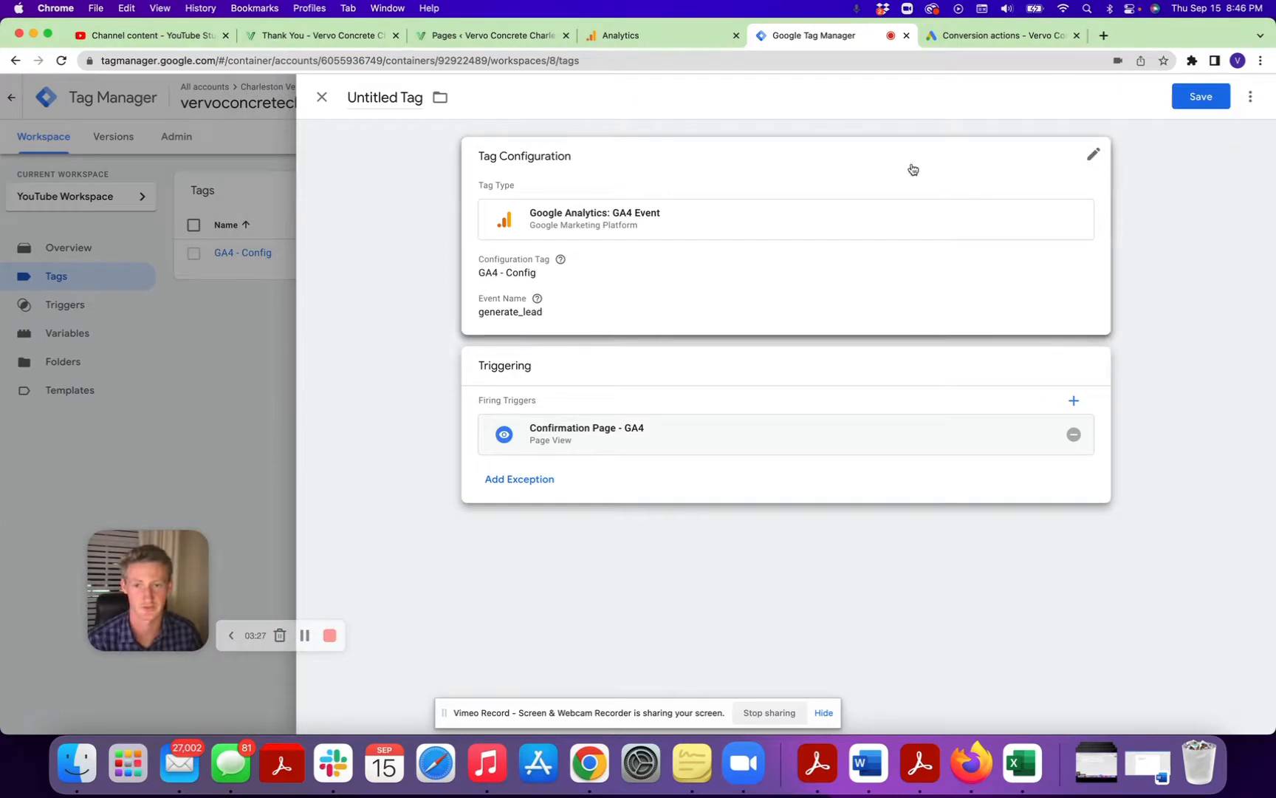
left_click(425, 101)
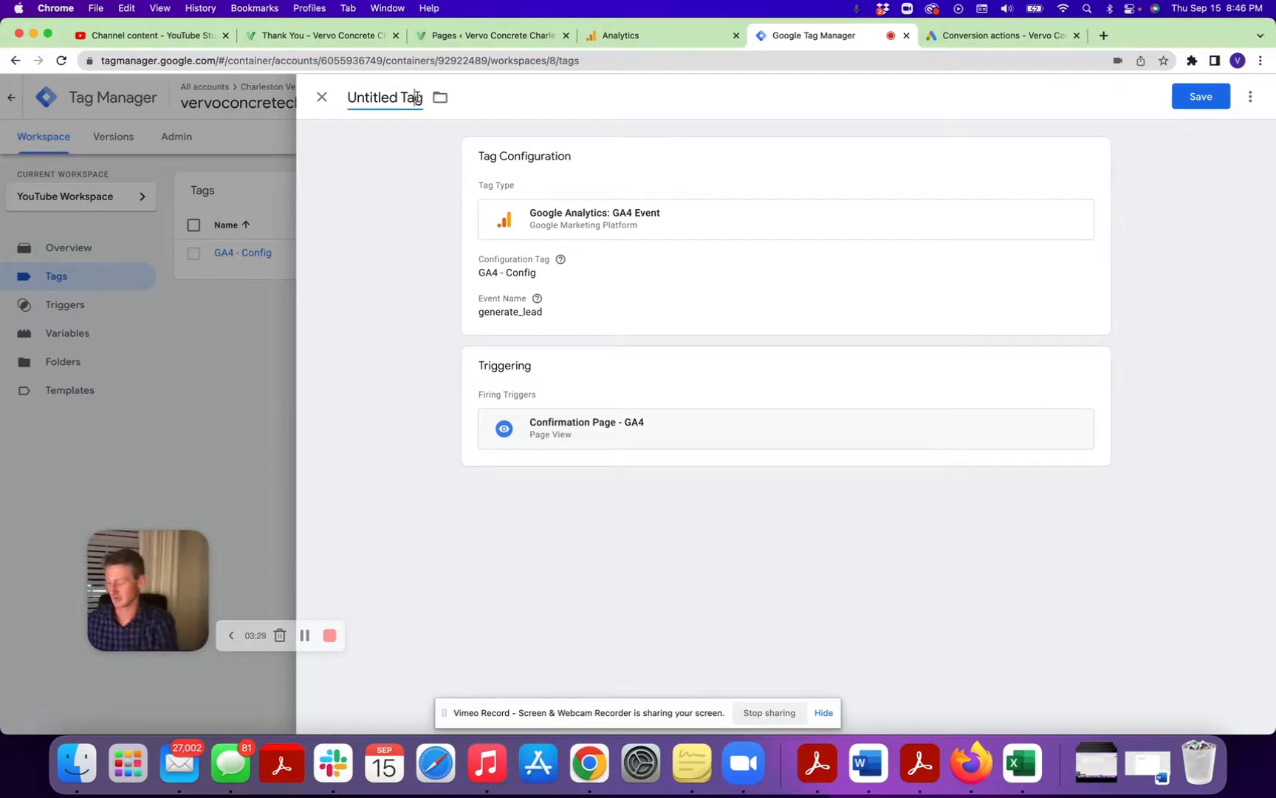
triple_click(416, 96)
type("R")
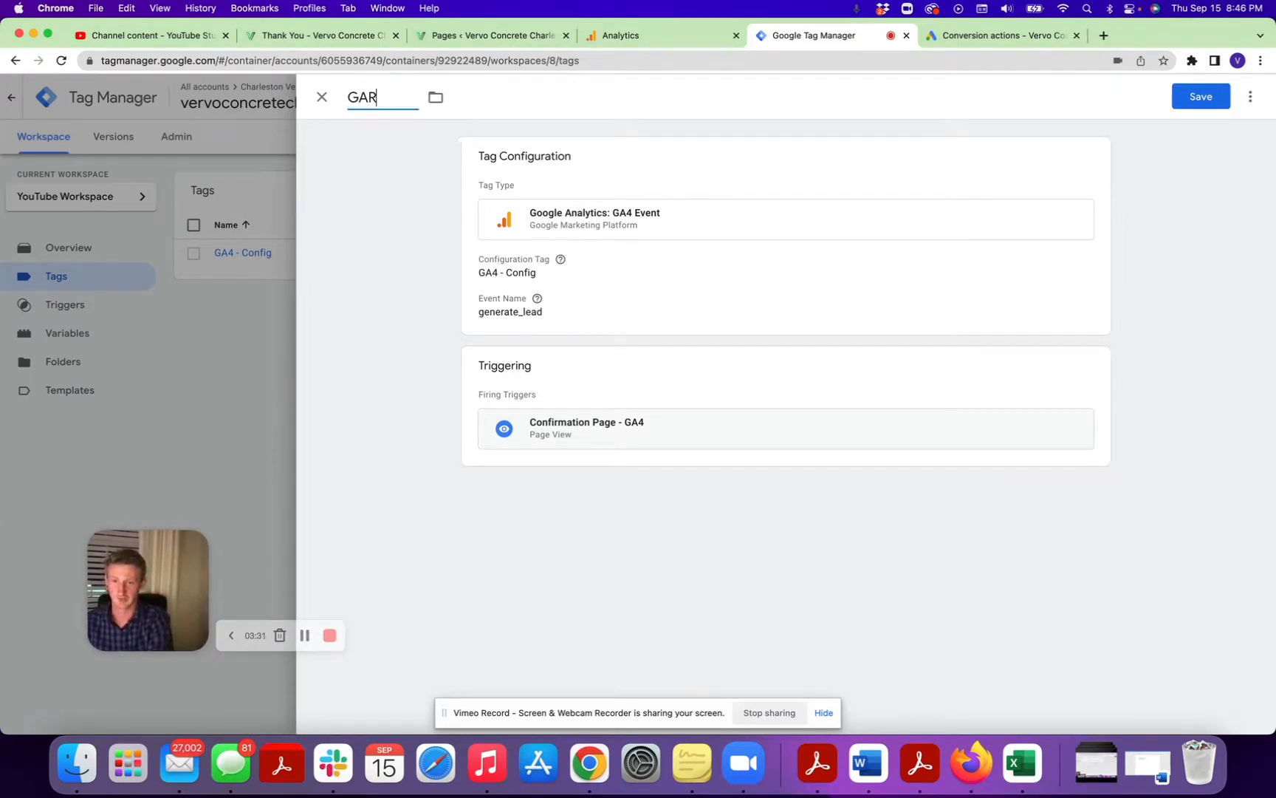
type(" - Form Fill Complete")
left_click(1195, 106)
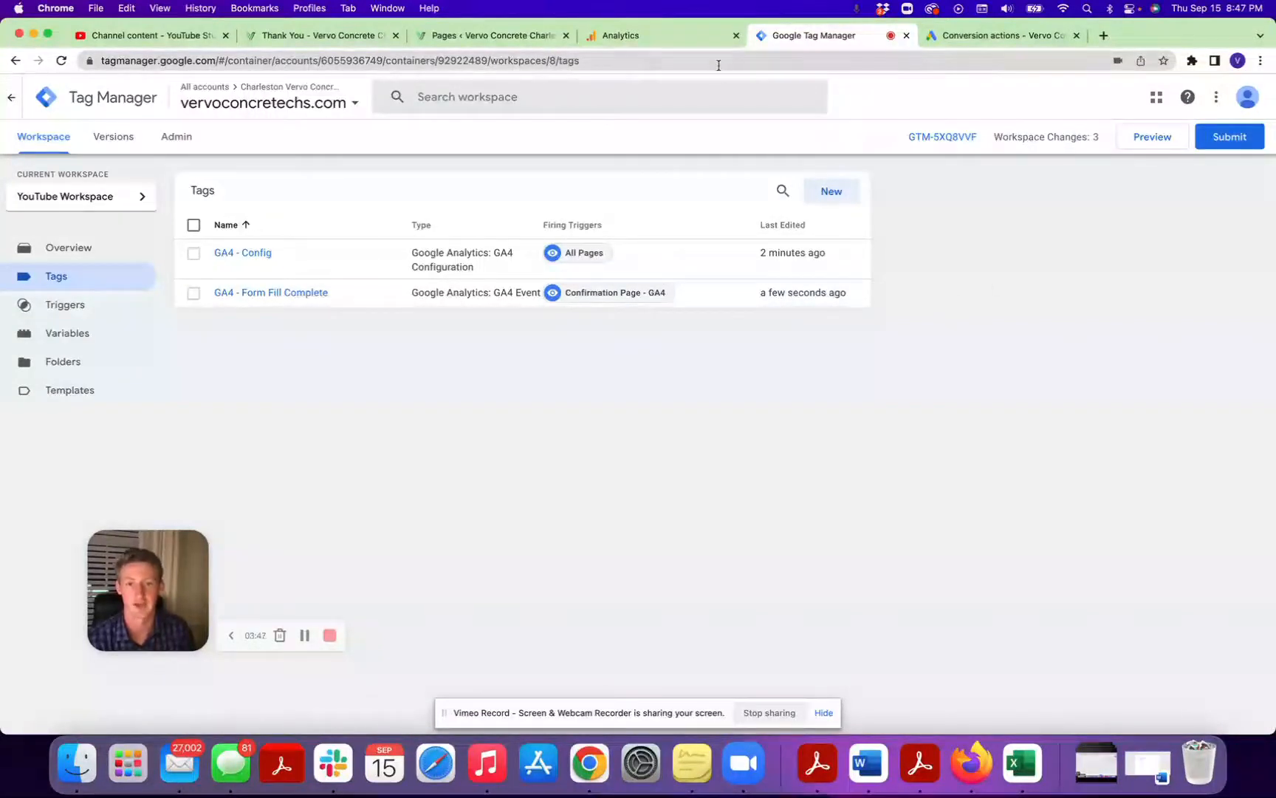
Switch to Google Analytics and review the property's existing events and conversion events.
left_click(700, 44)
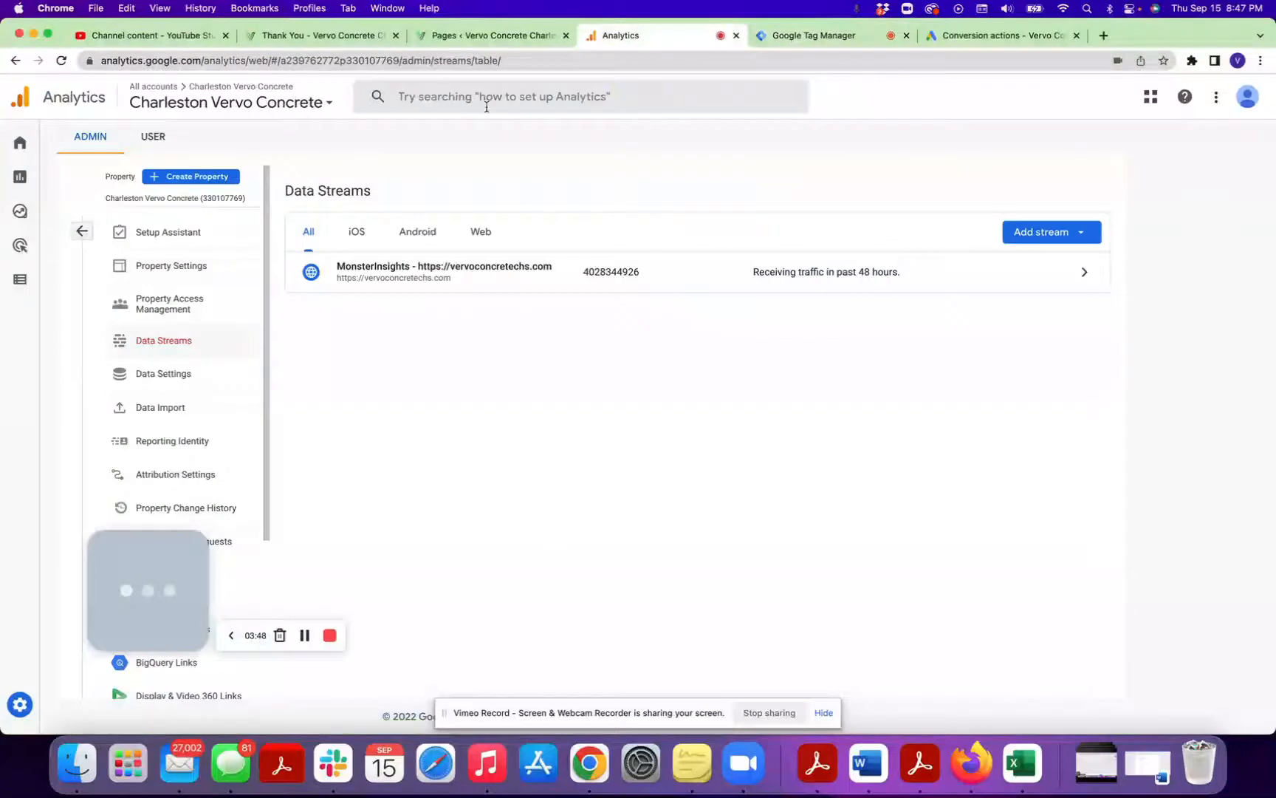
mouse_move(66, 170)
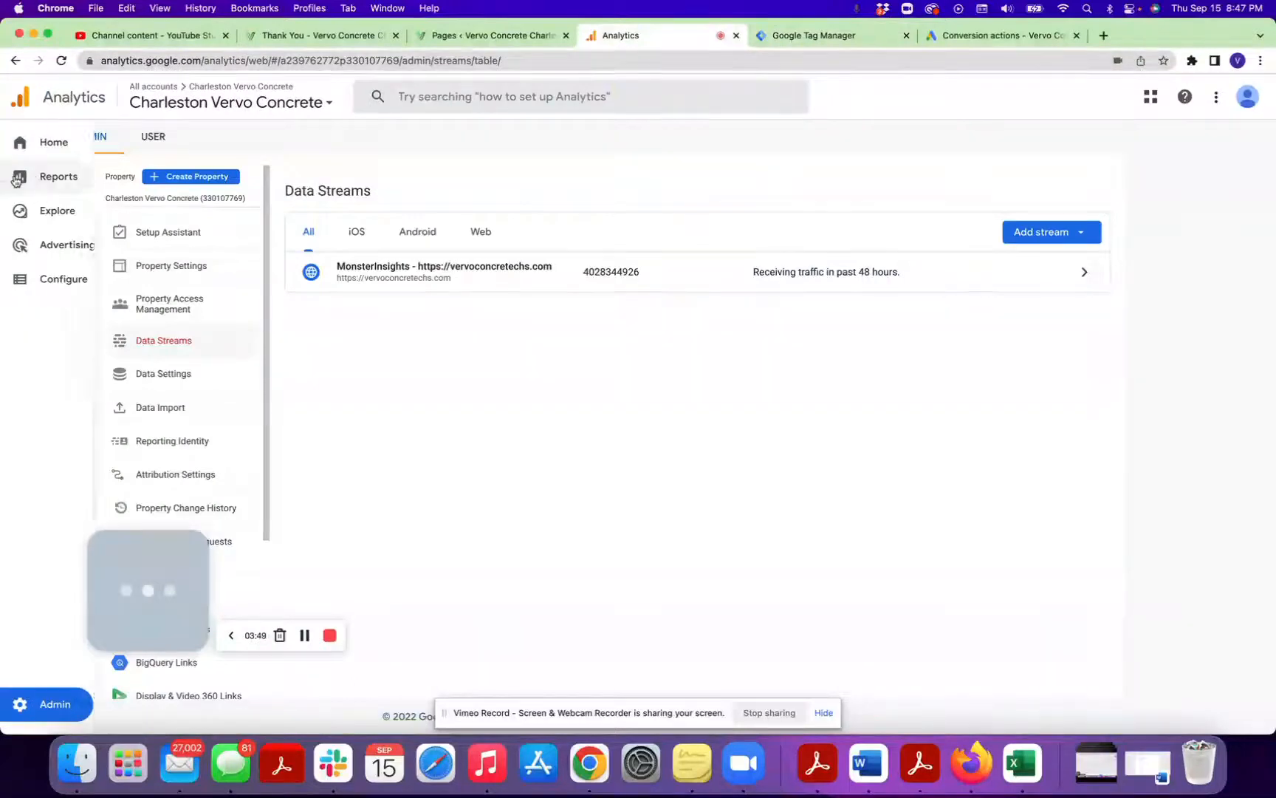
left_click(30, 281)
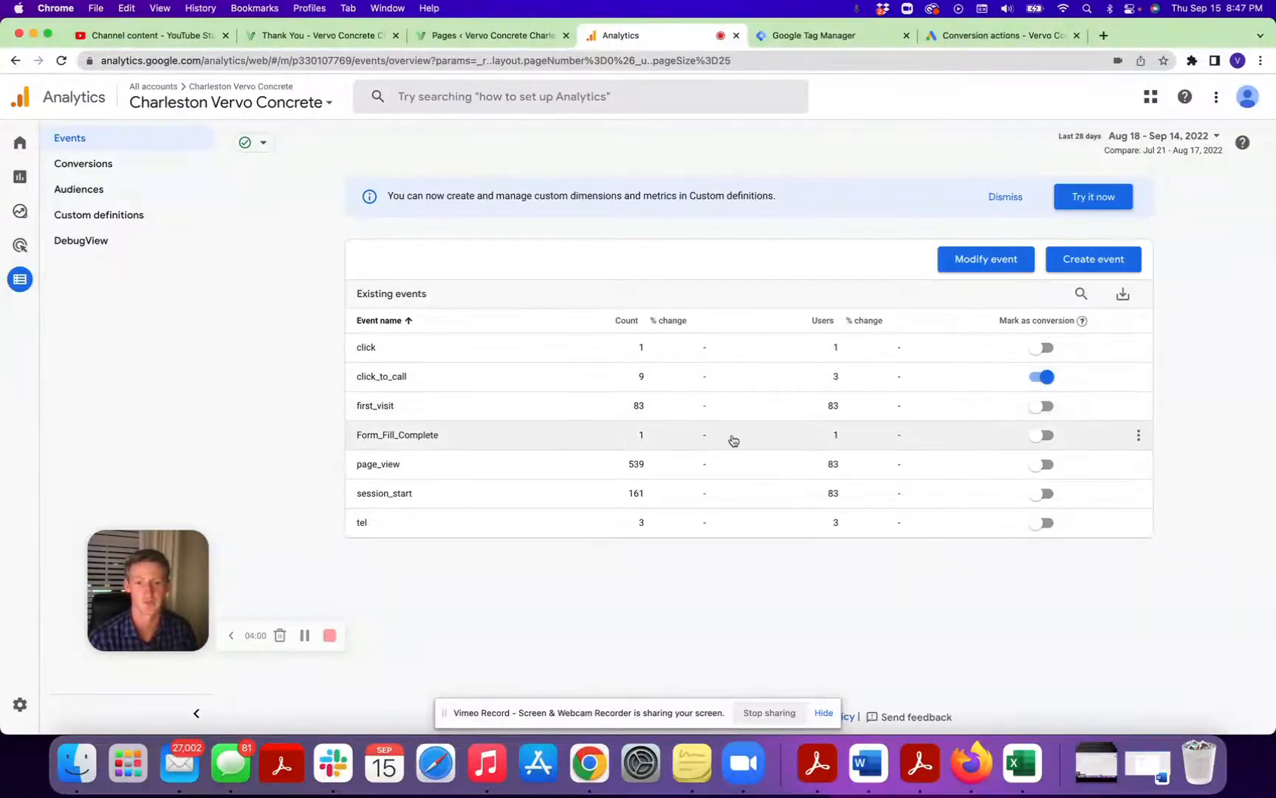
left_click(111, 164)
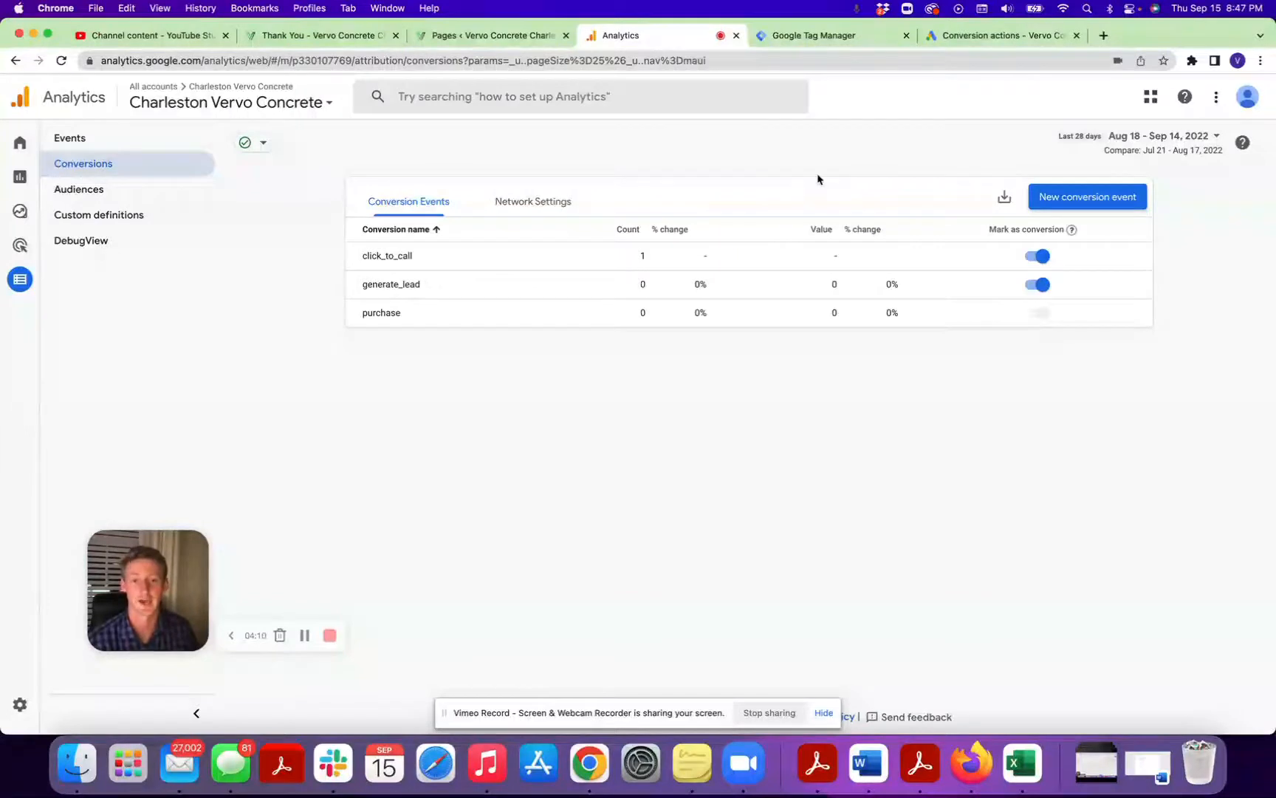
Switch to Google Ads and start a new conversion action that imports web events from Google Analytics 4 properties.
left_click(990, 35)
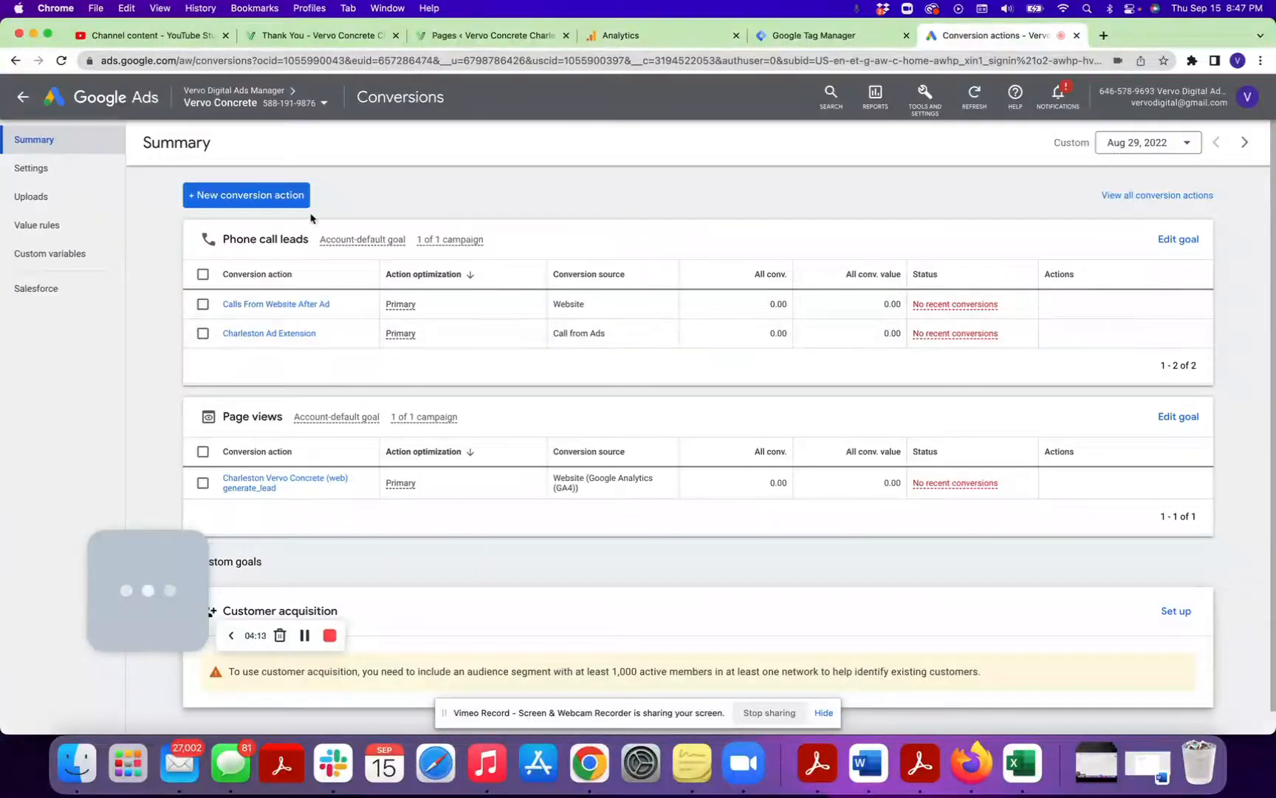
left_click(290, 201)
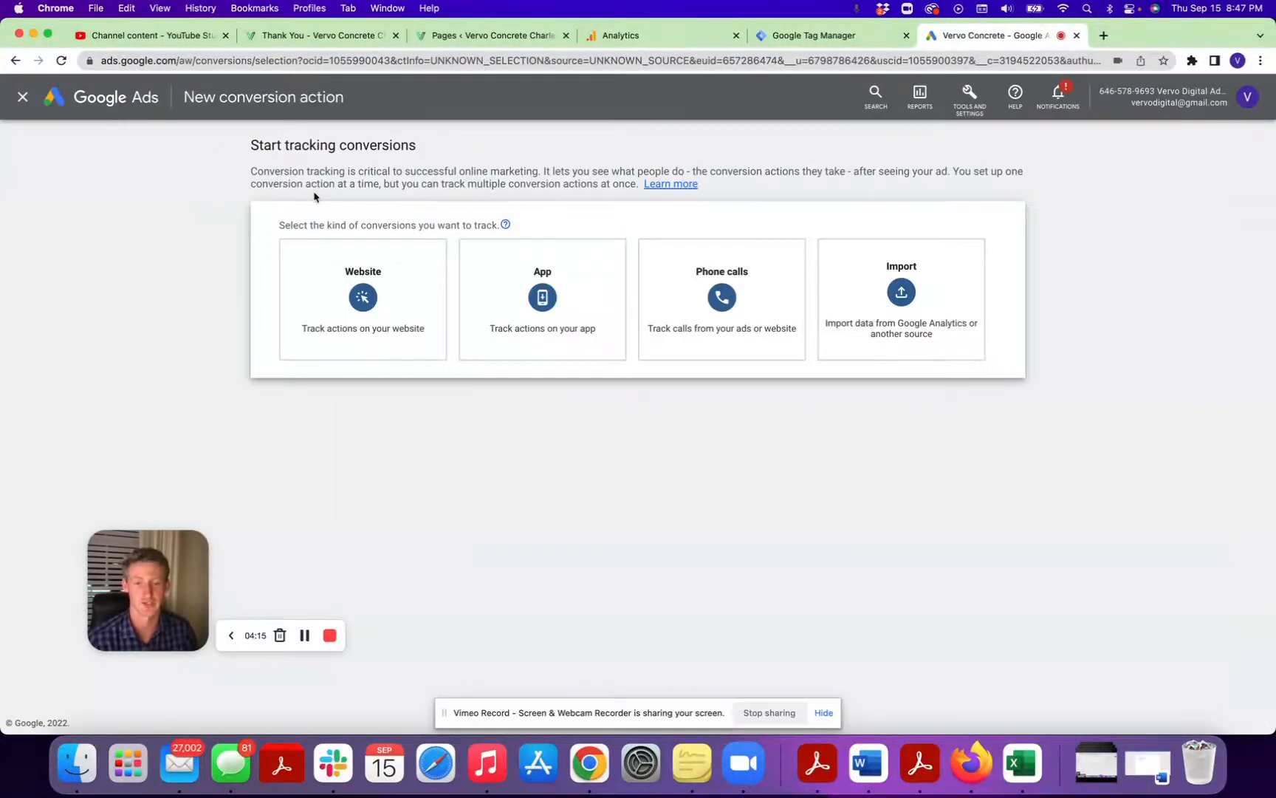
left_click(960, 288)
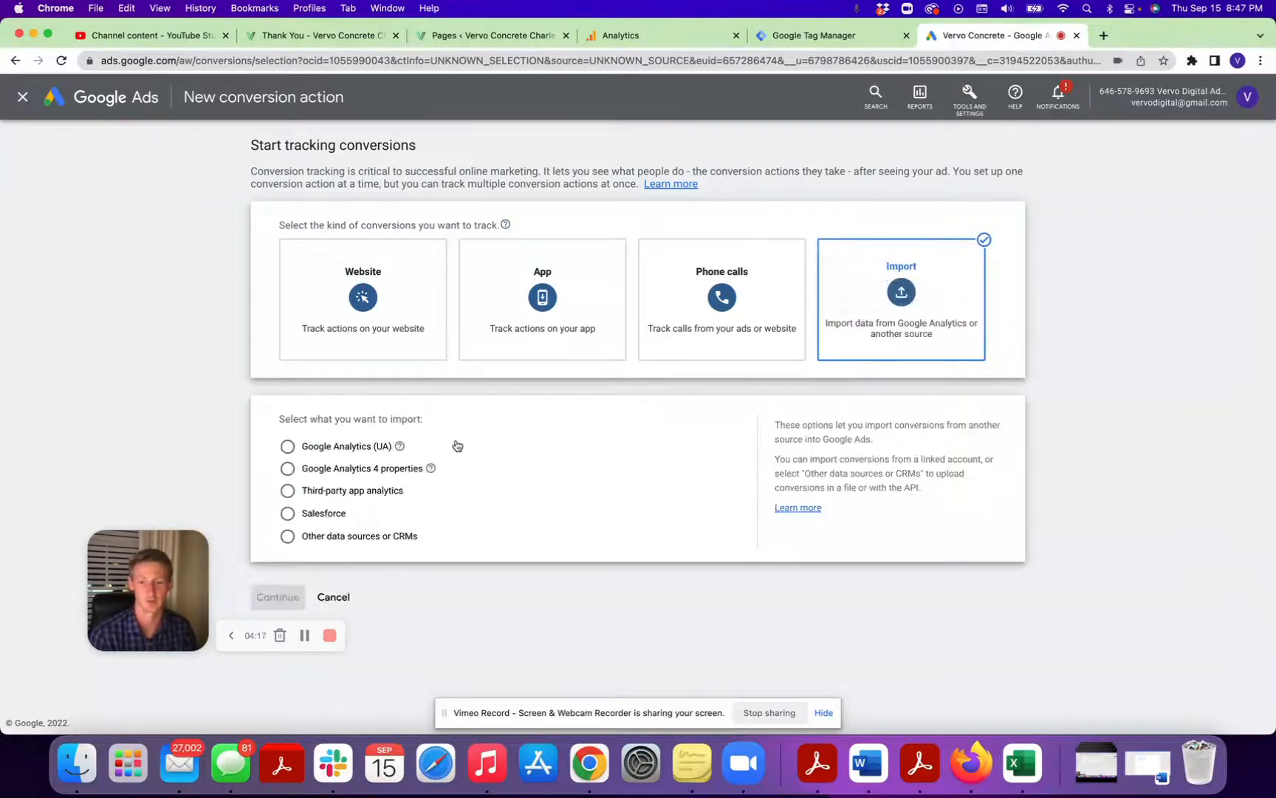
left_click(332, 469)
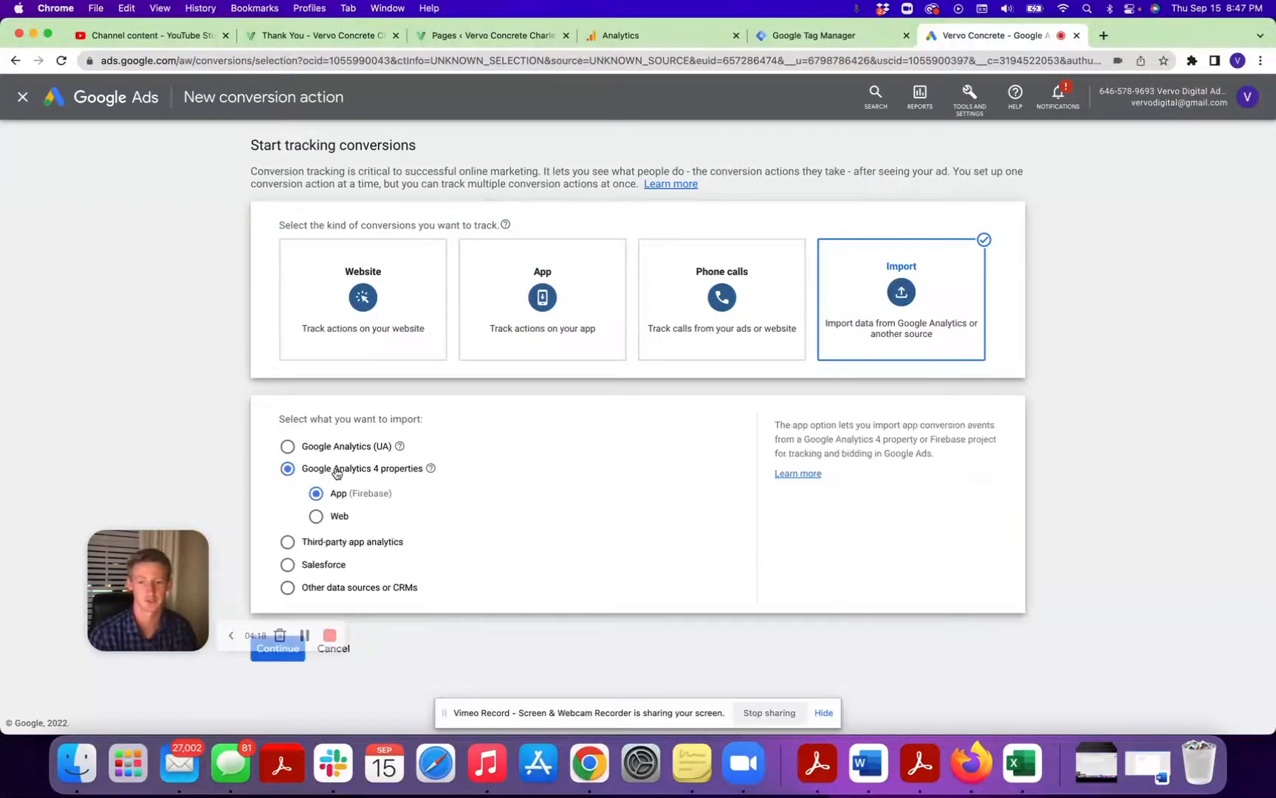
left_click(336, 519)
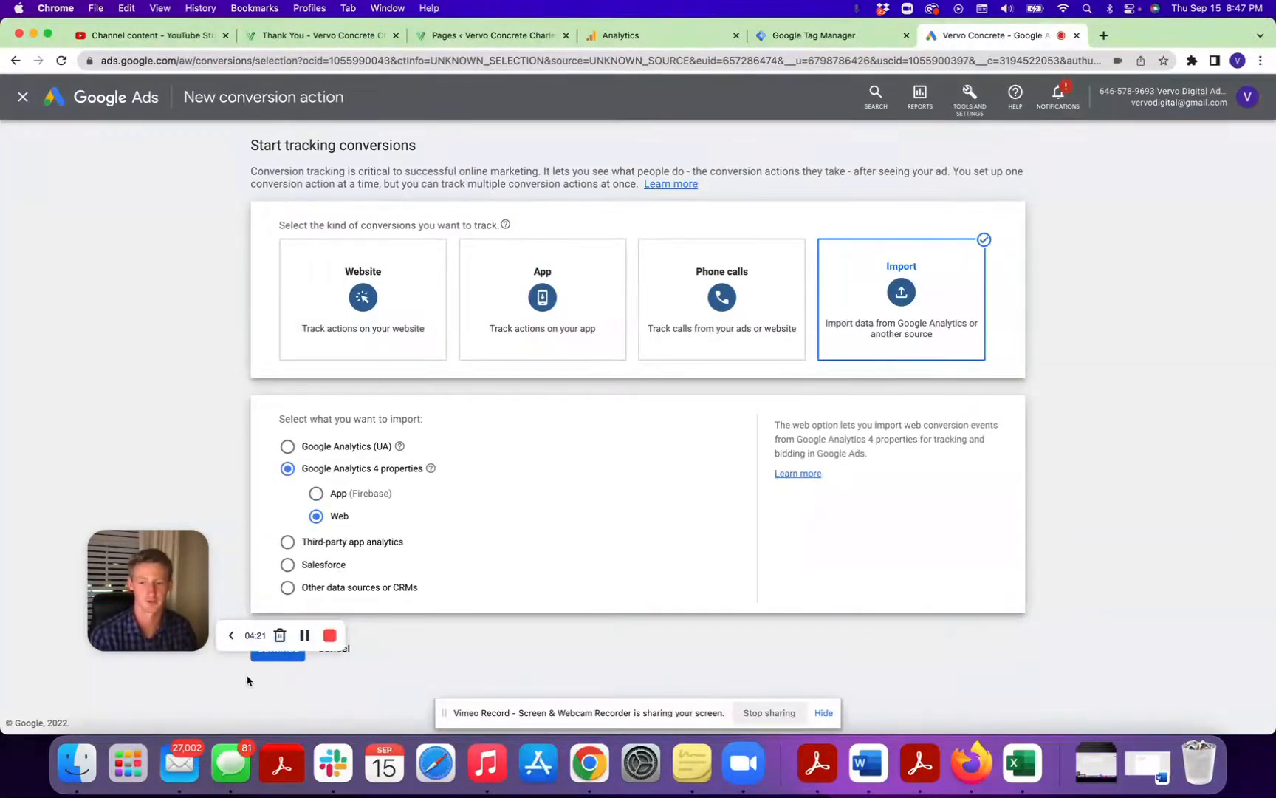
left_click(267, 656)
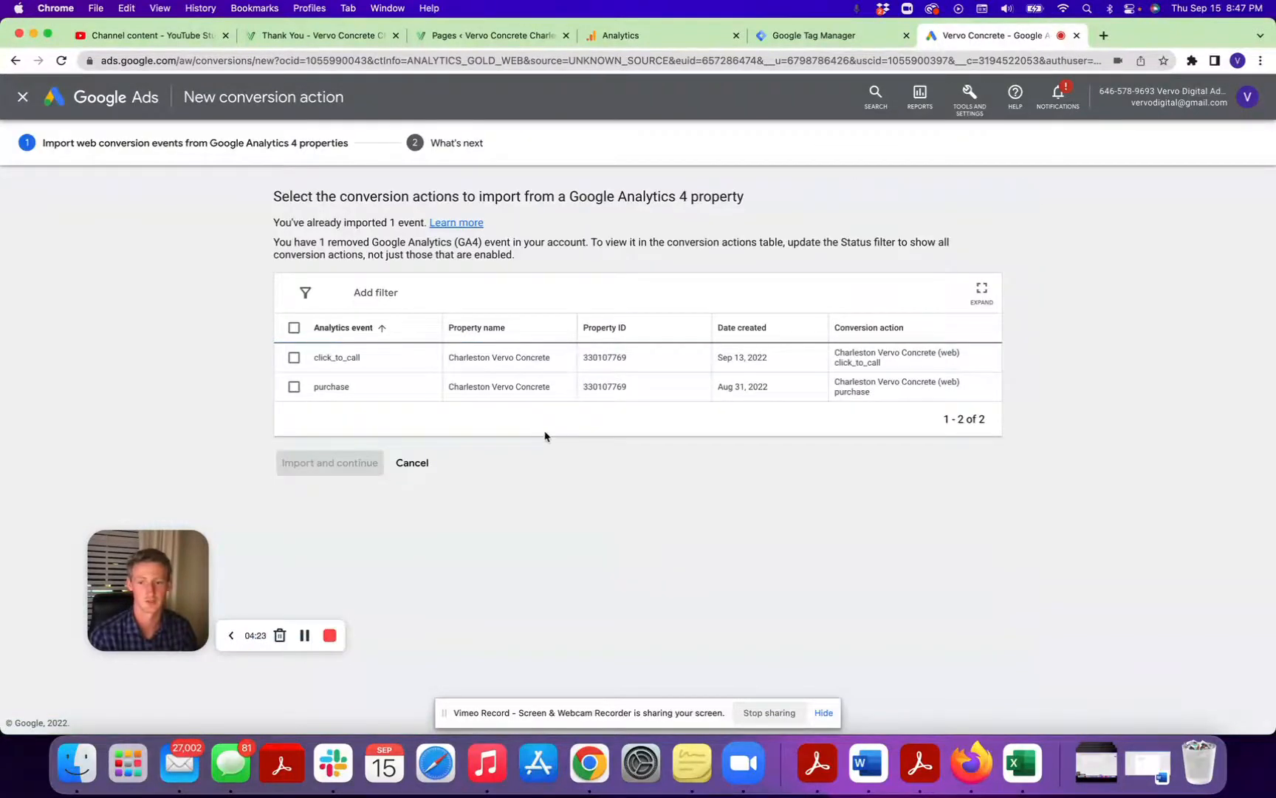